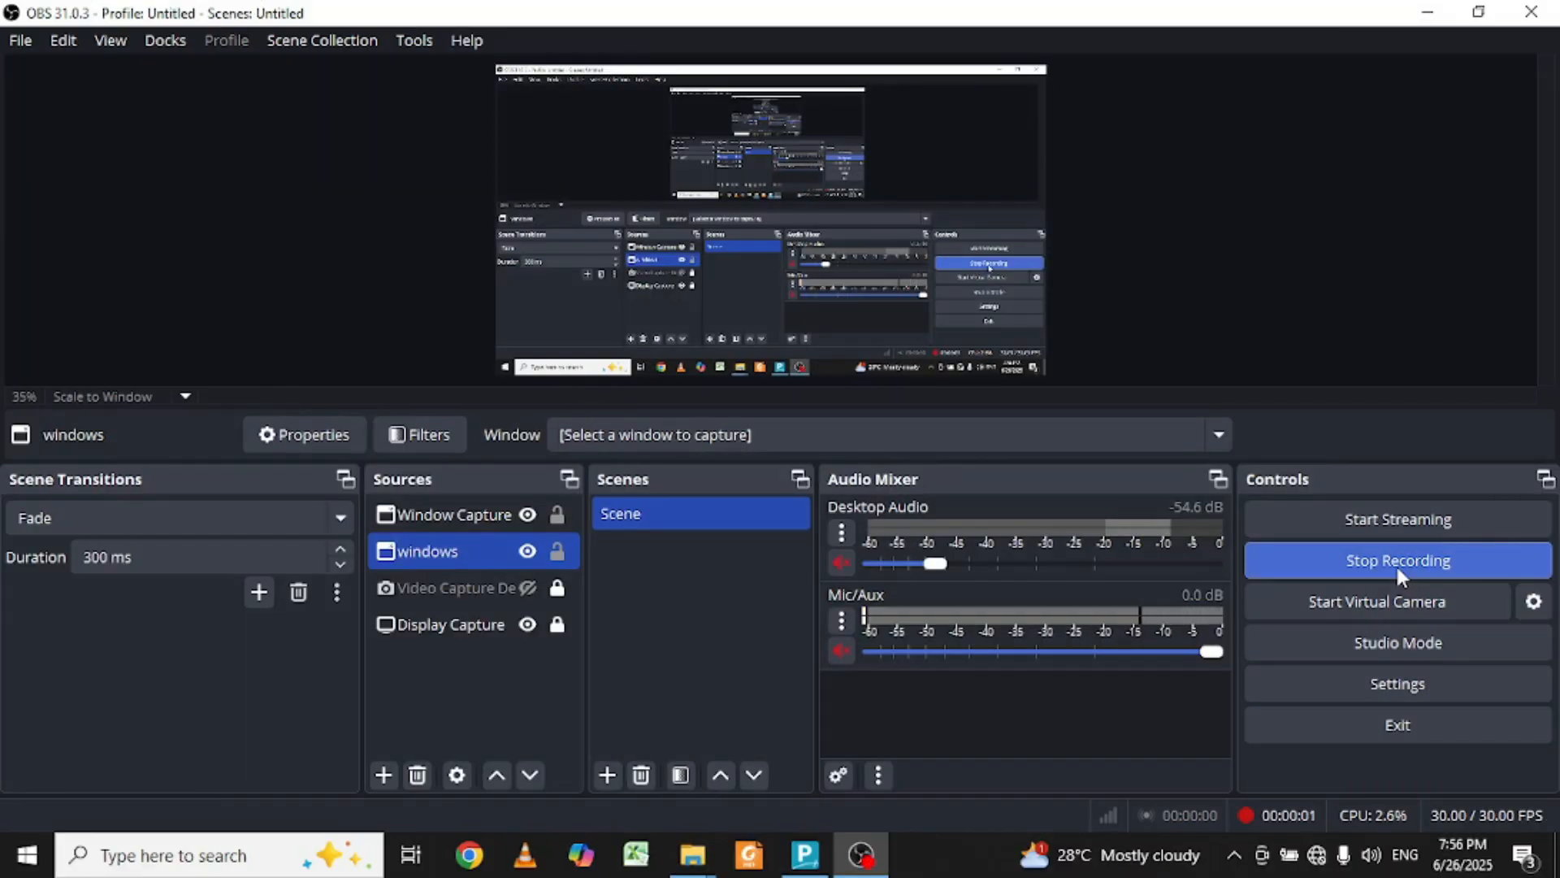
Step: Minimize OBS Studio to reveal the Windows desktop while recording continues
key("super+d")
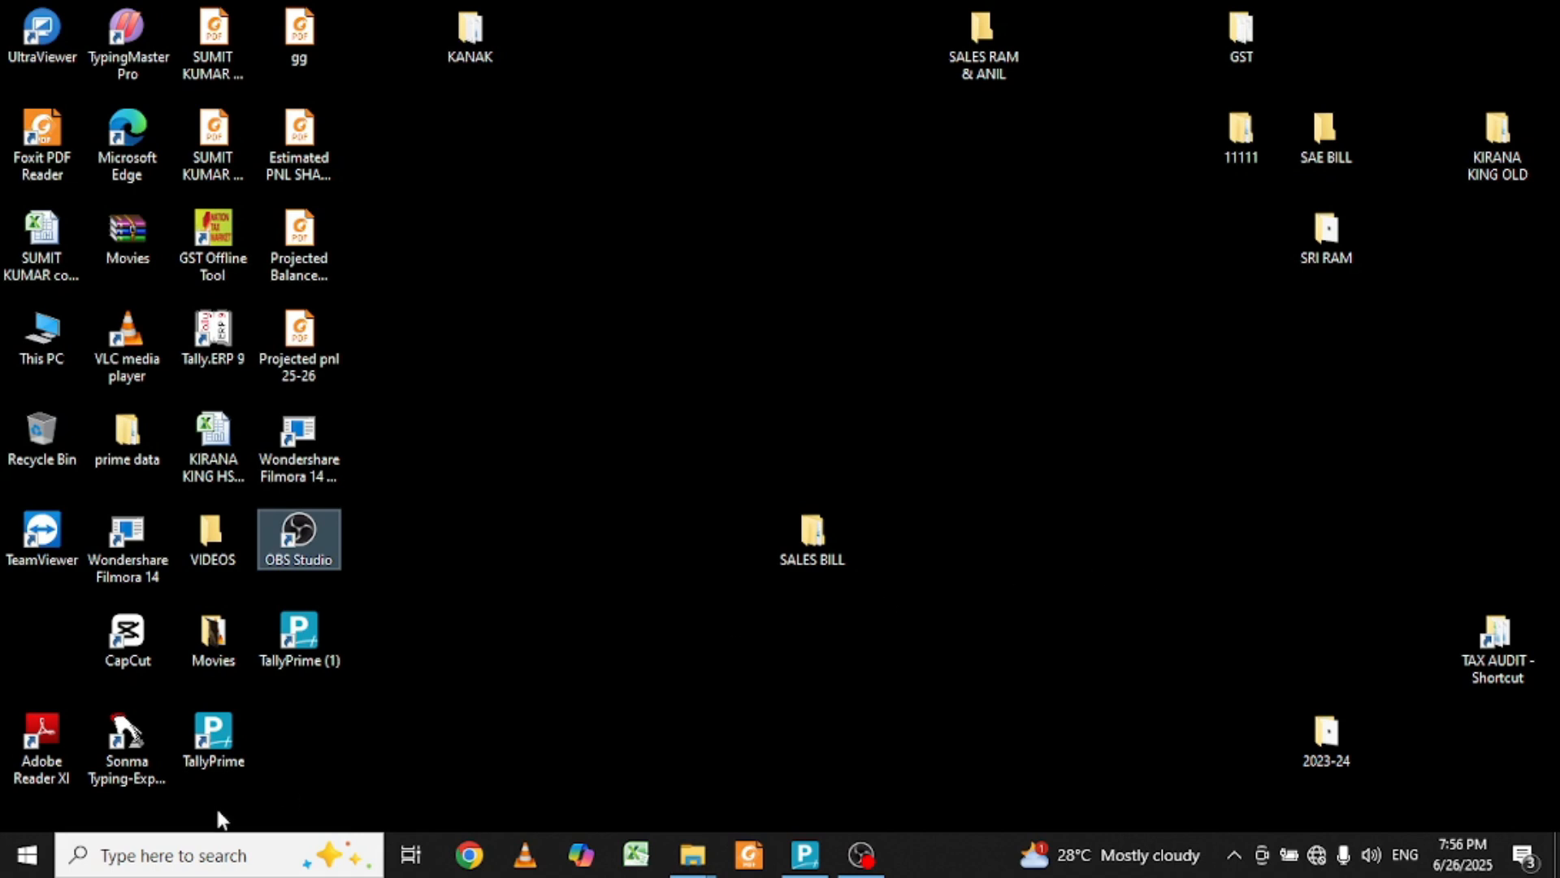
Step: Restore TallyPrime from the taskbar to its Select Company list
left_click(821, 866)
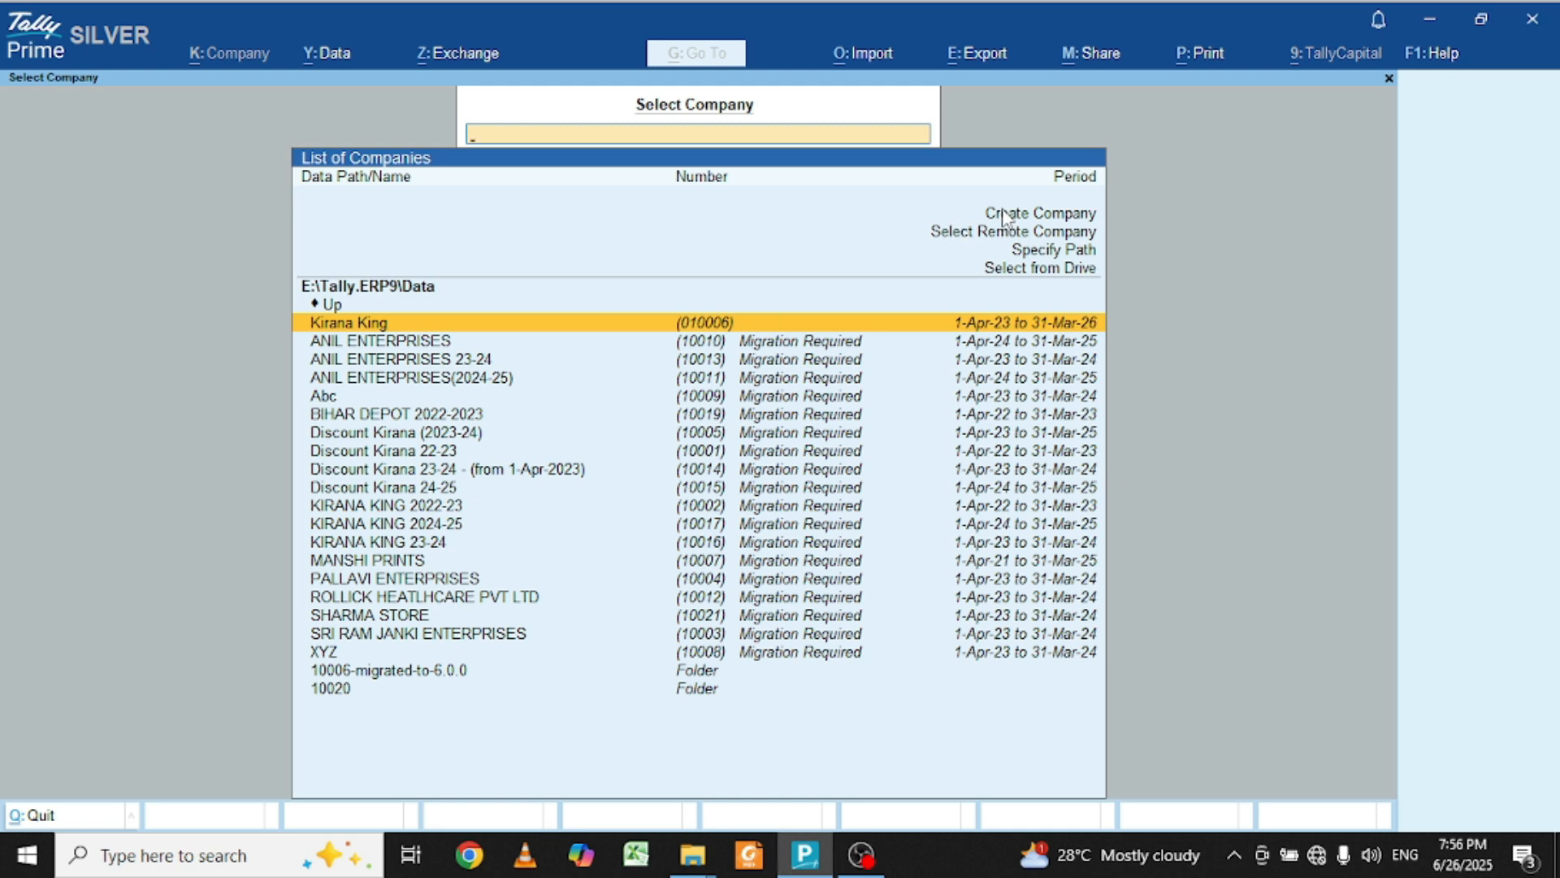
Step: Start Create Company and bring up the data folder list for the Company Data Path
left_click(1005, 219)
left_click(1005, 215)
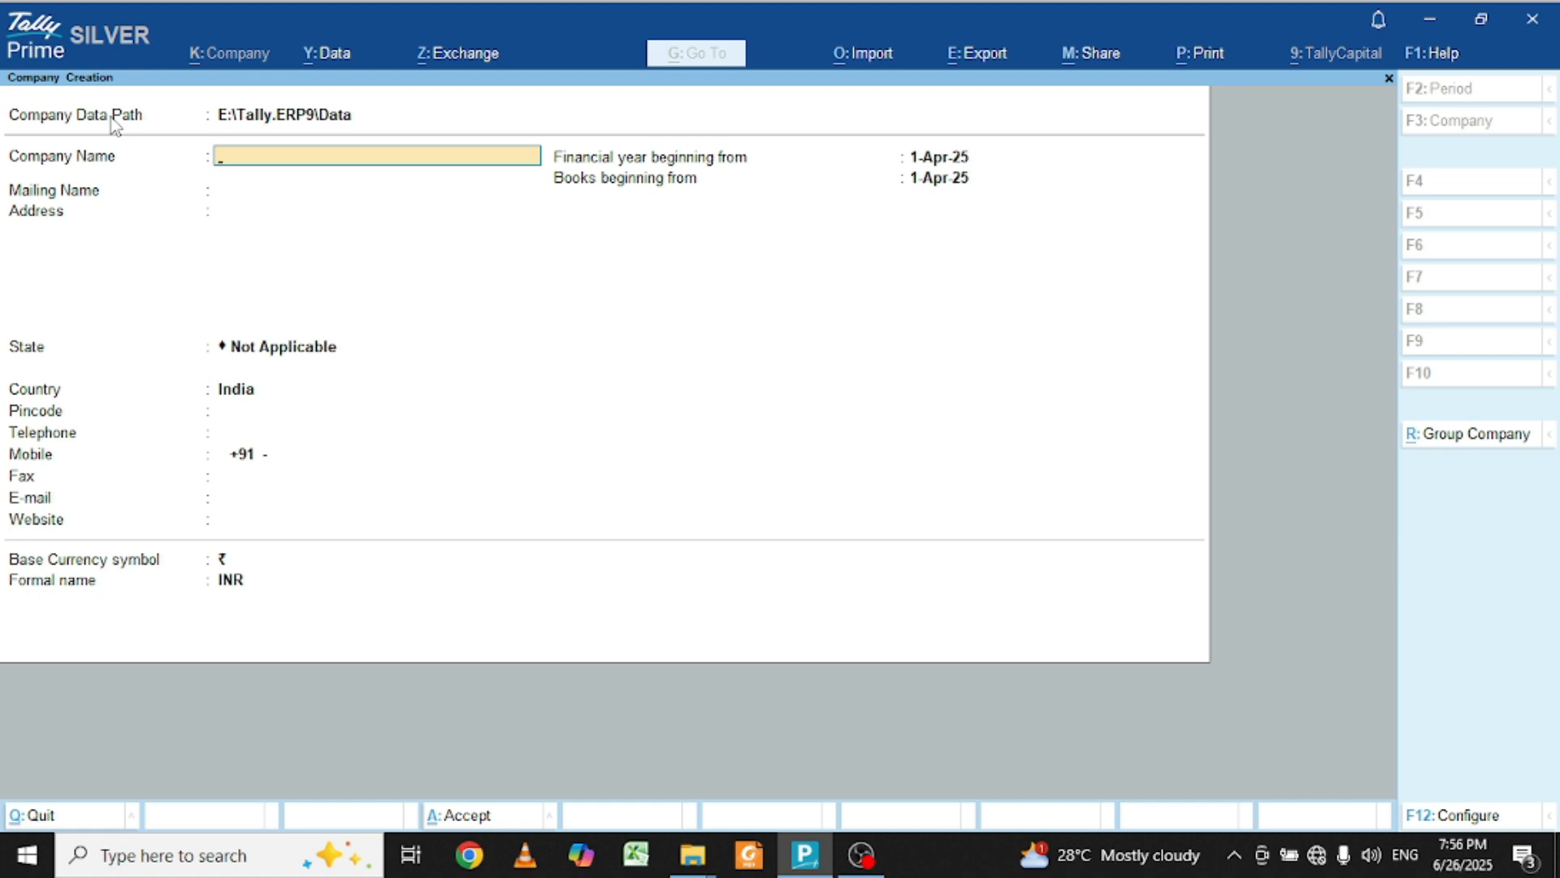
left_click(112, 122)
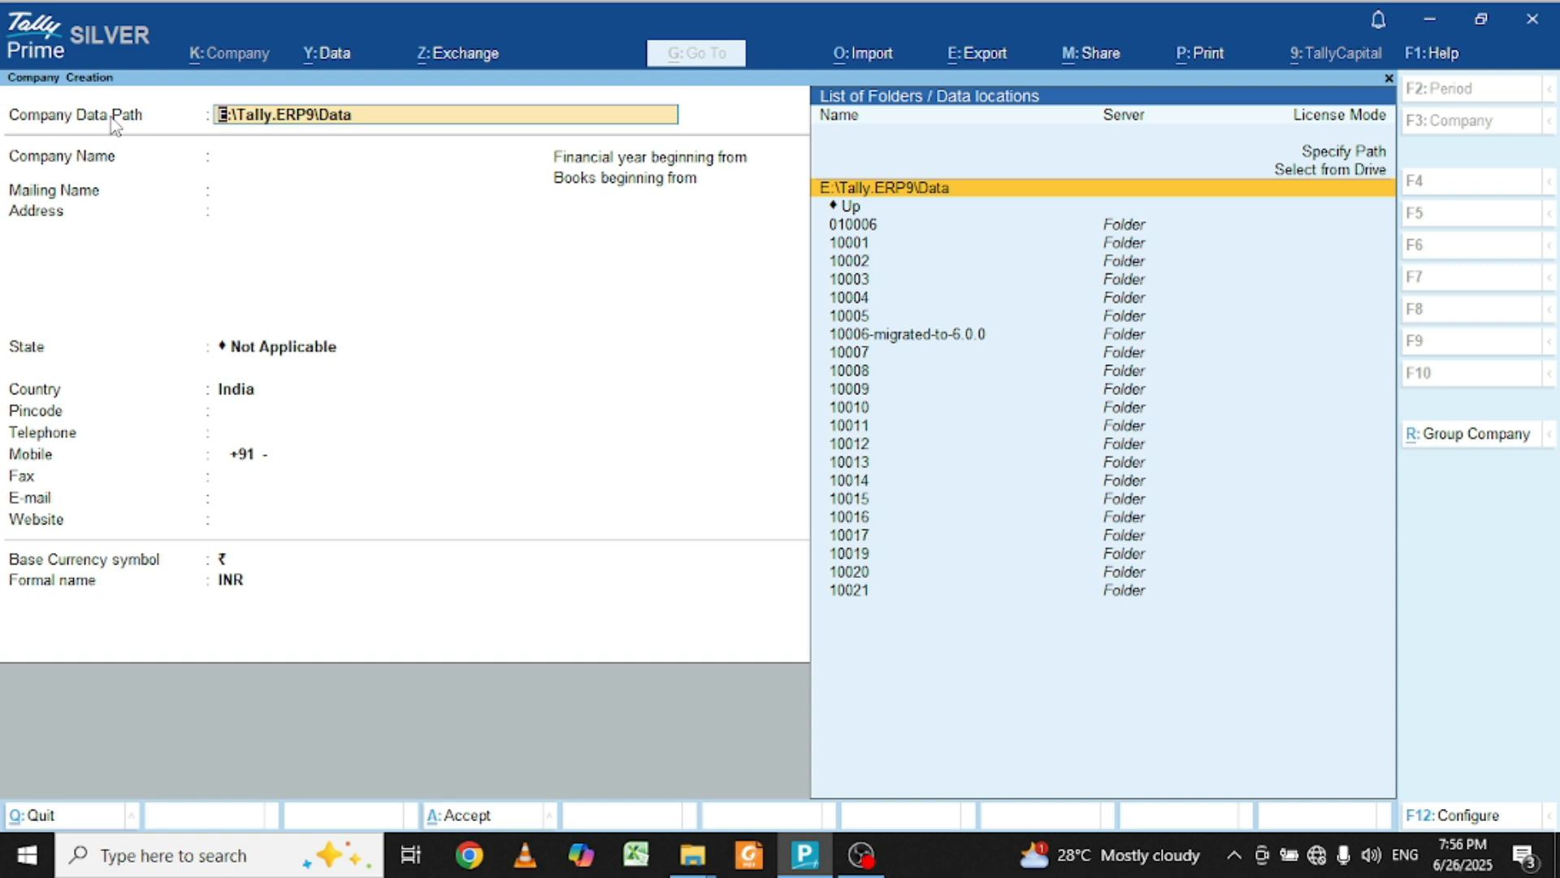
Step: Specify E:\TAX AUDIT as the custom Company Data Path
key("Up")
key("Up")
key("Return")
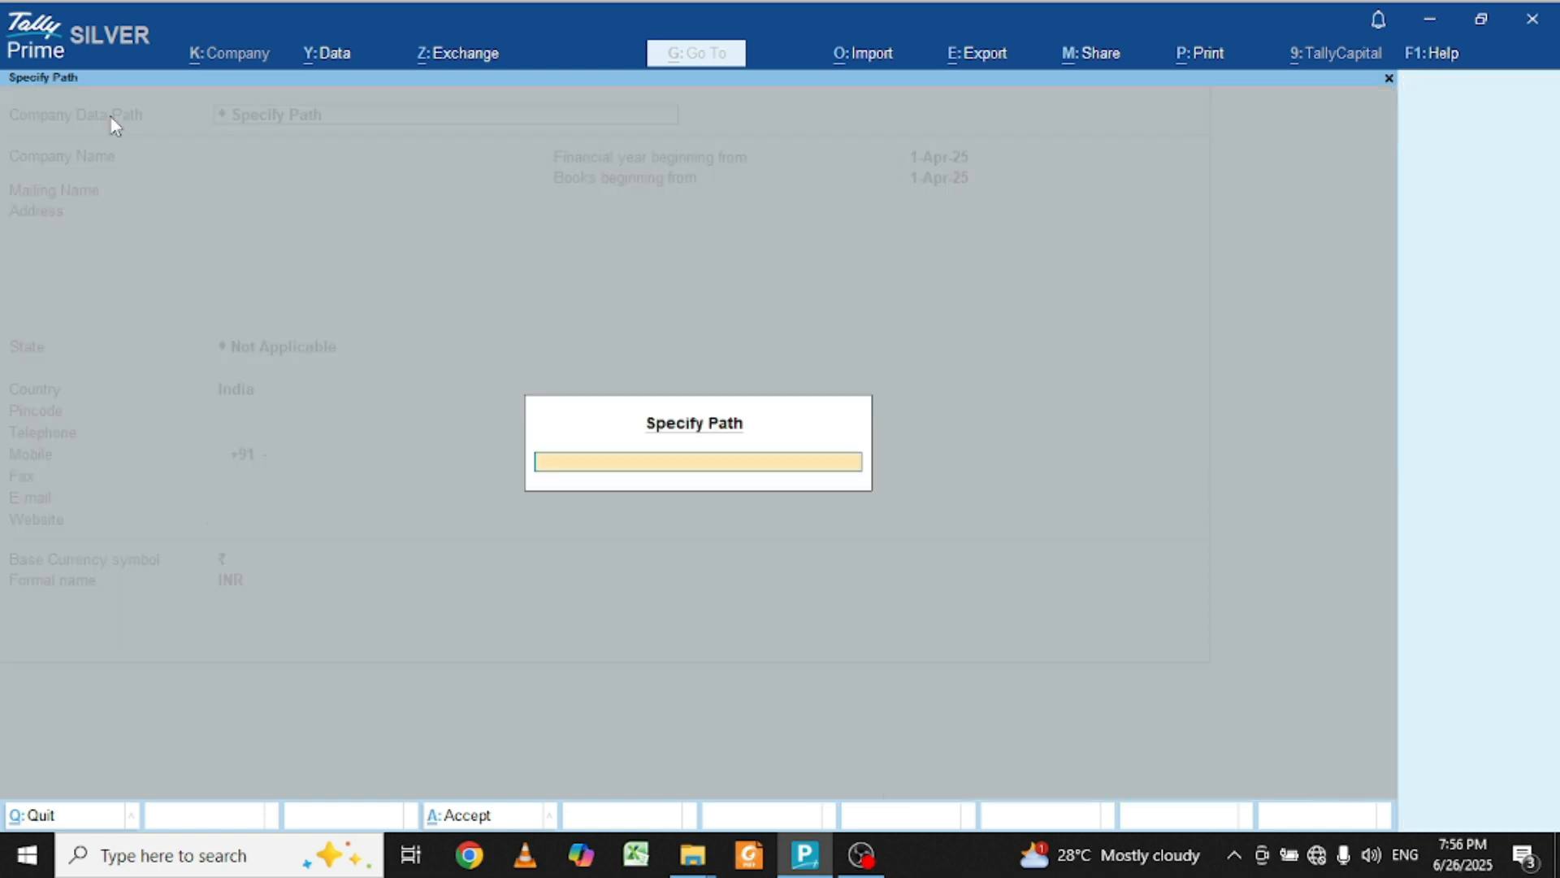
type("E:\\TAX AUDIT")
key("Return")
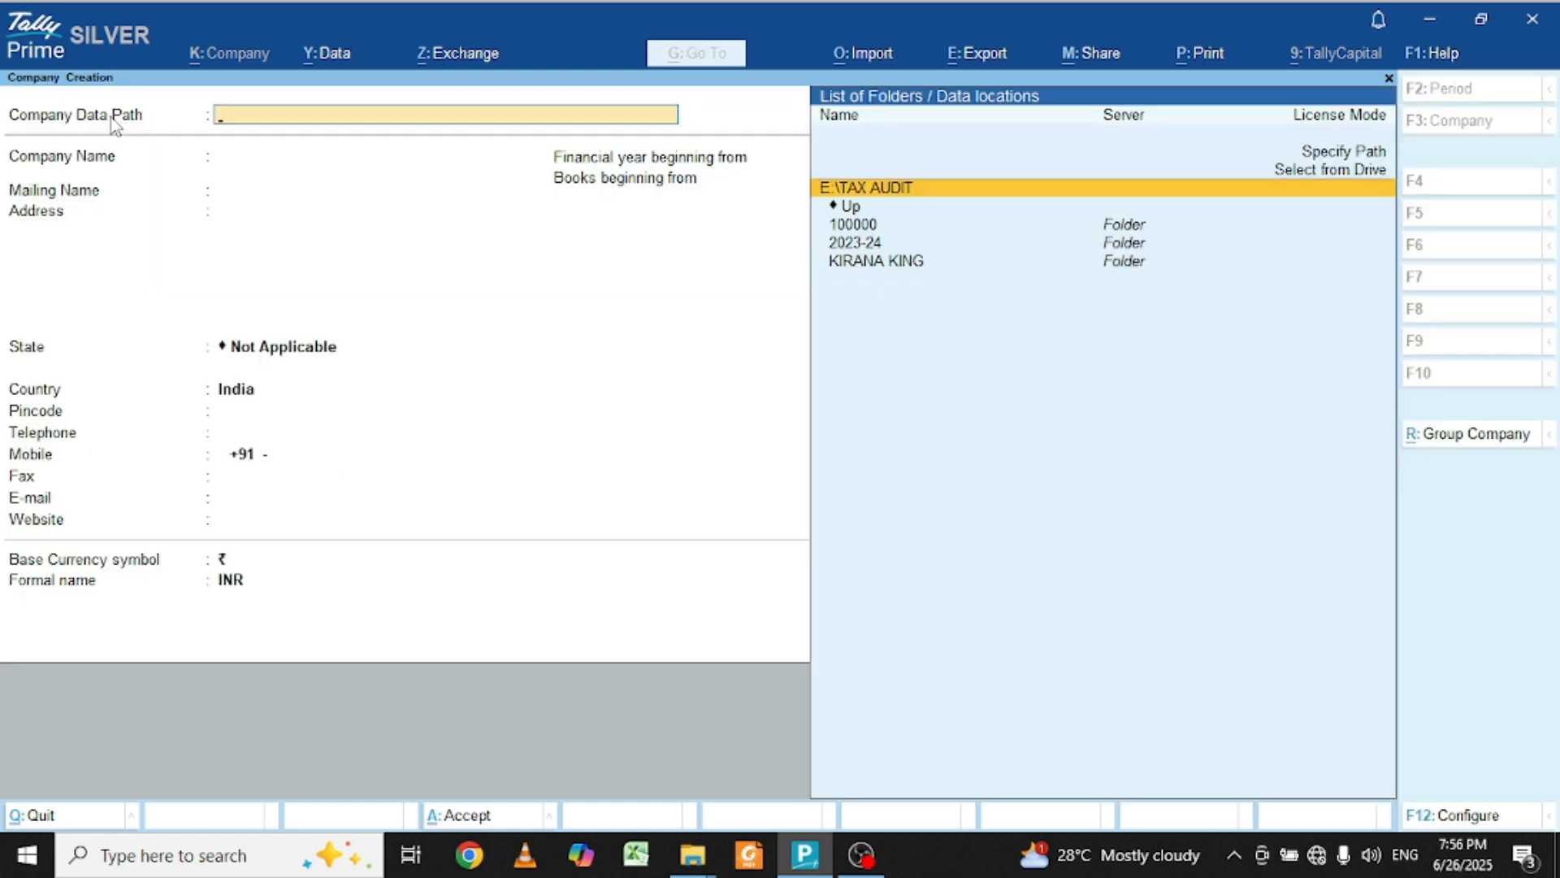
key("Return")
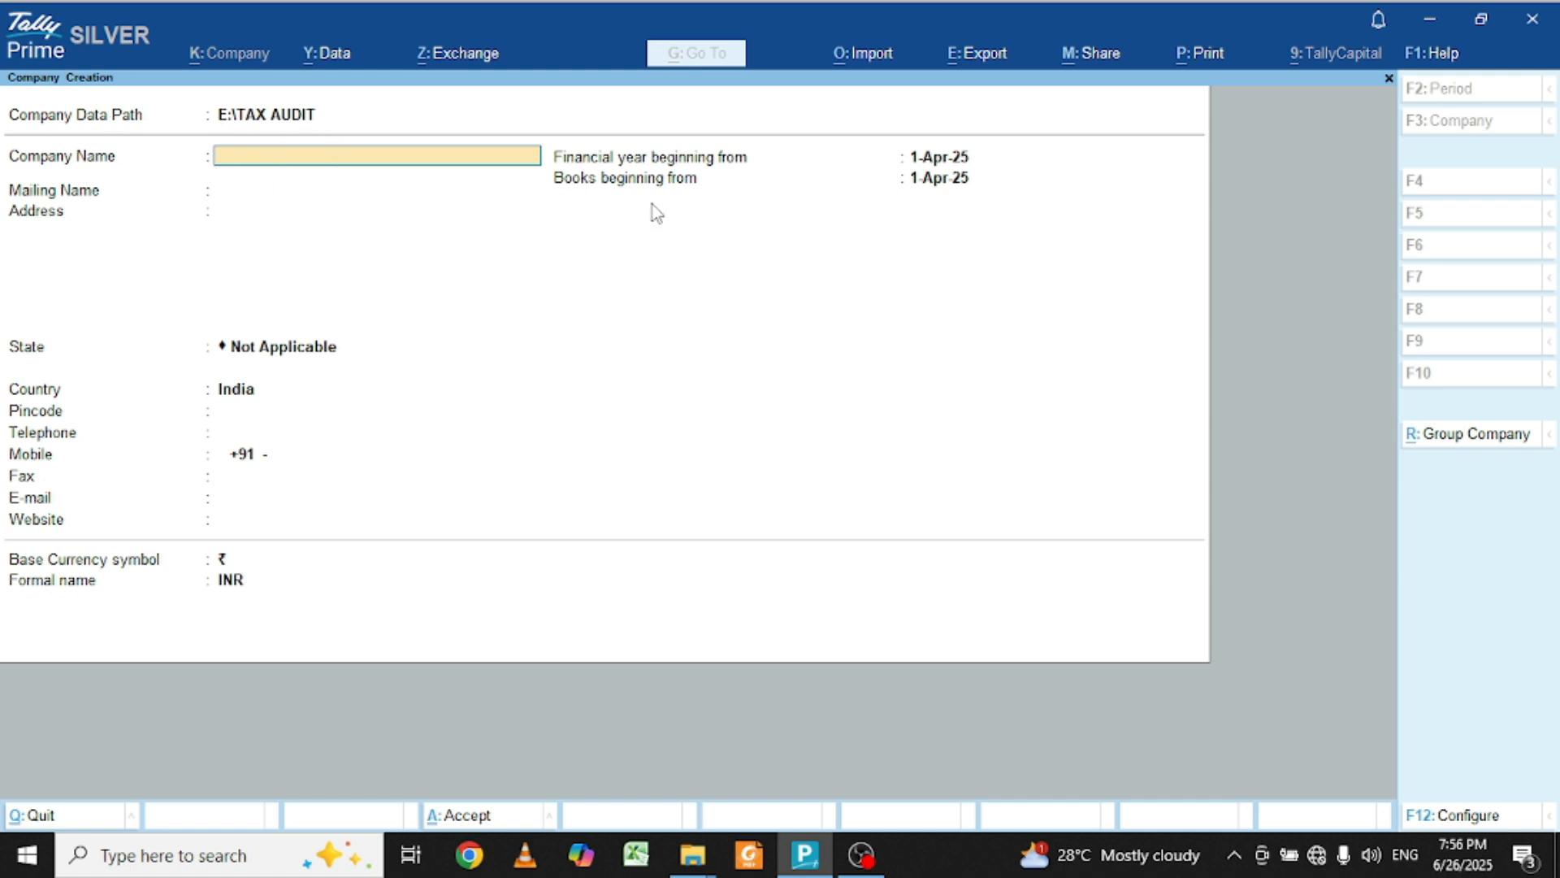
Step: Name the company ARYAN ENTERPRISES, keeping the matching mailing name
type("ARYAN ENTERPRISES")
key("Return")
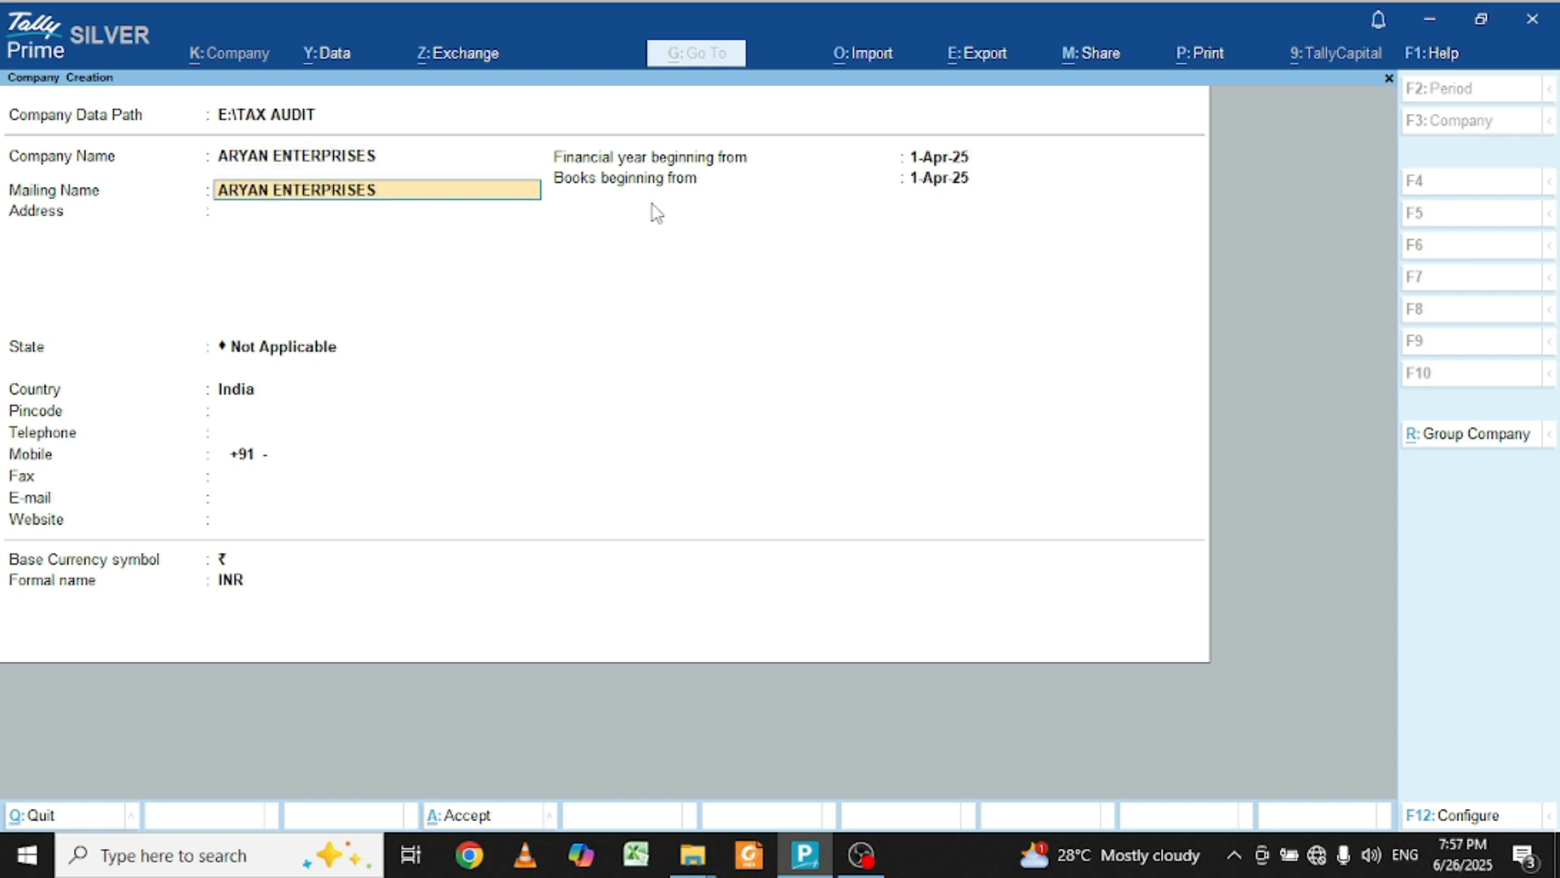
key("Return")
Step: Enter the three address lines ADD-1, ADD-2 and ADD-3
type("ADD-1")
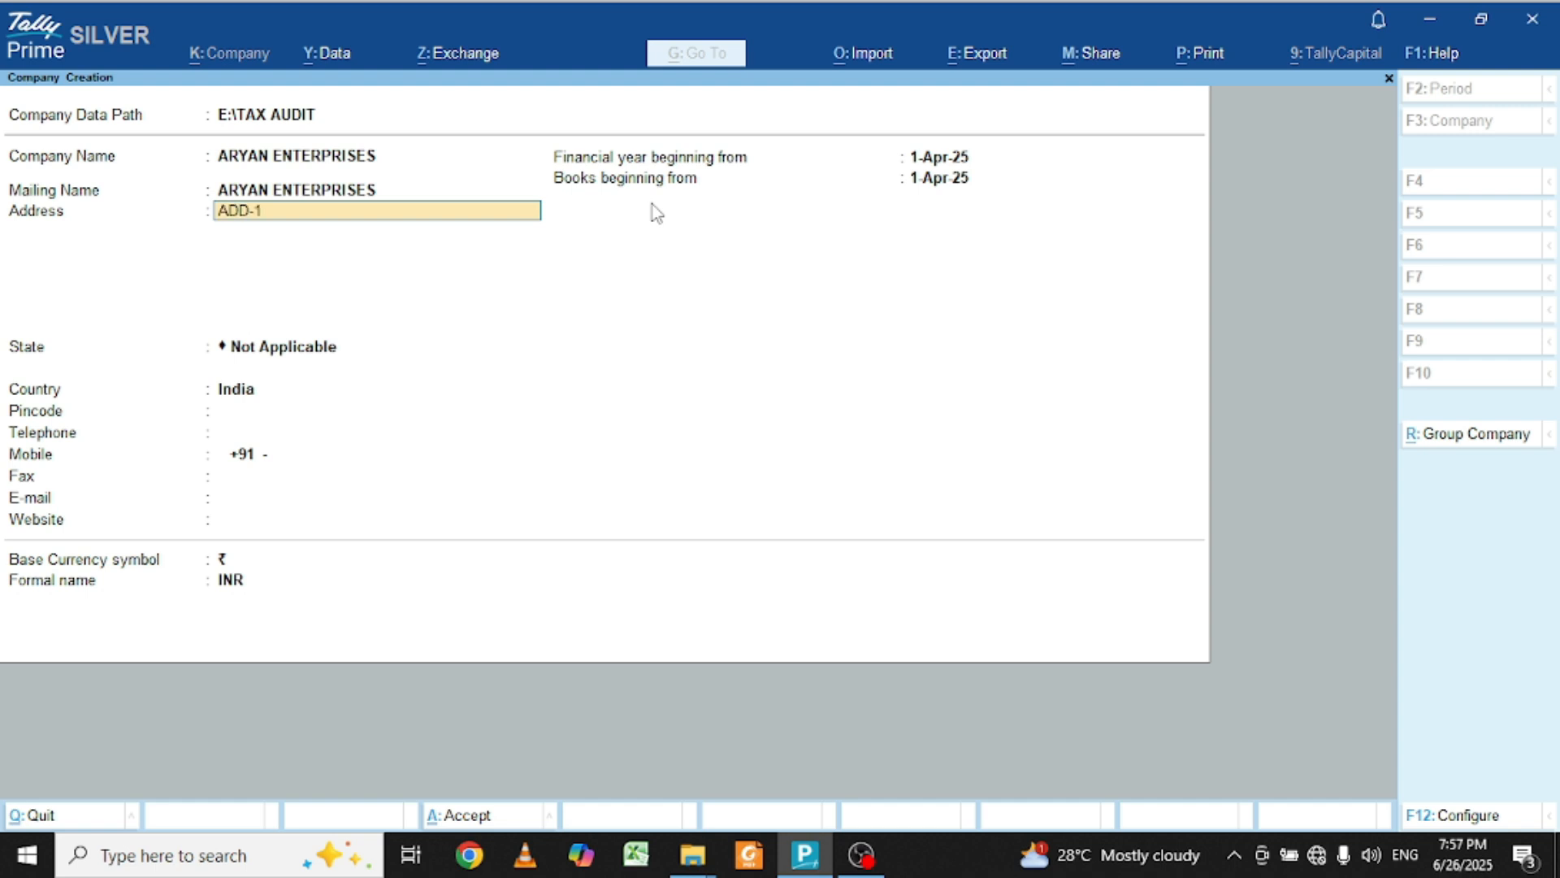
key("Return")
type("ADD-2")
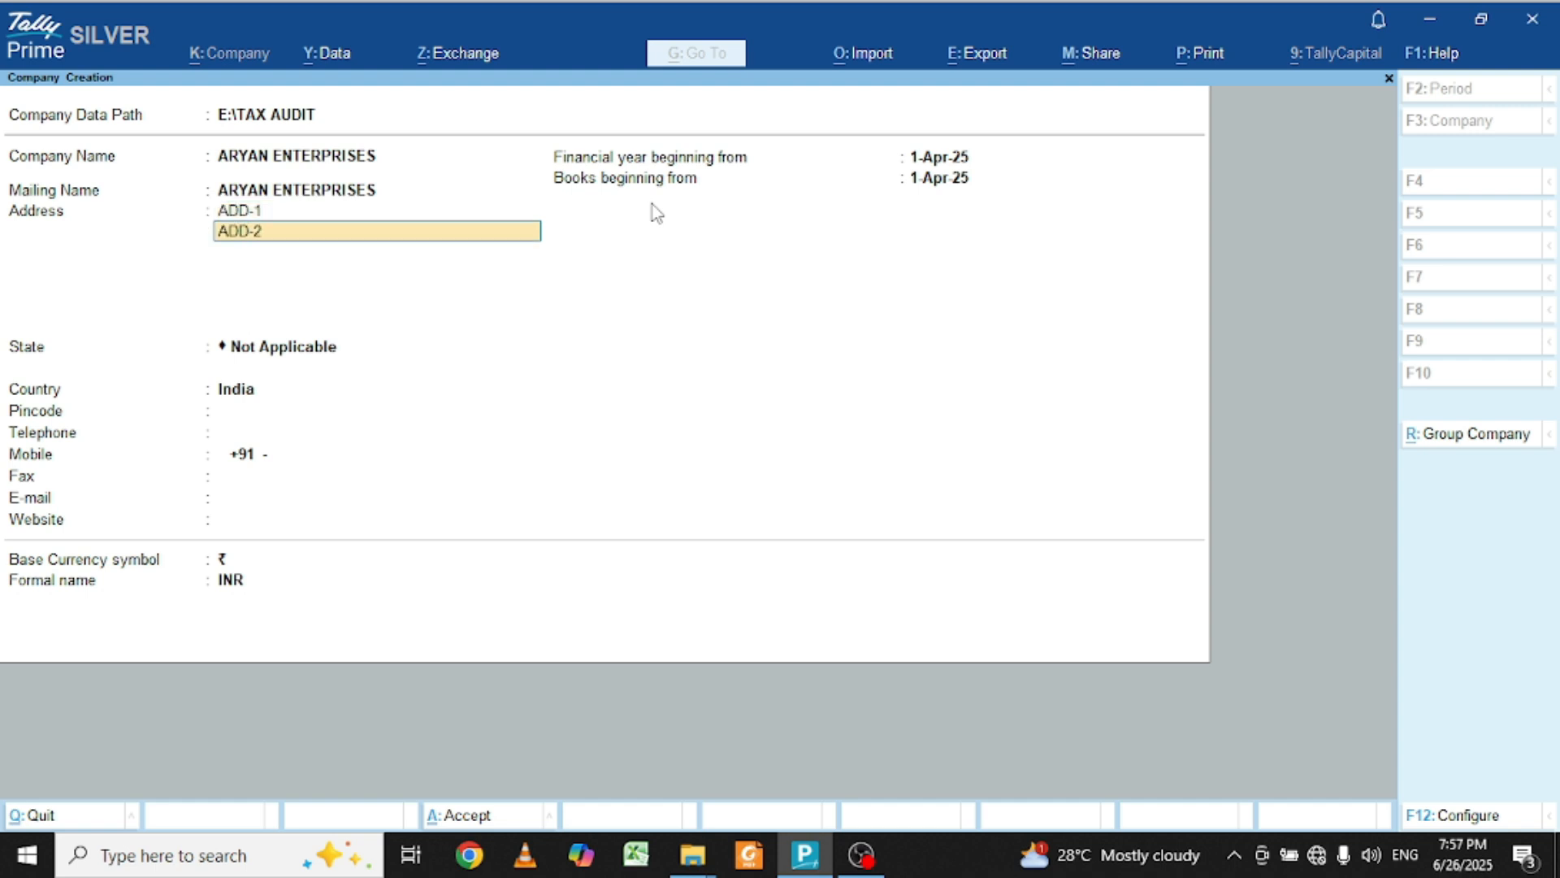
key("Return")
type("ADD-3")
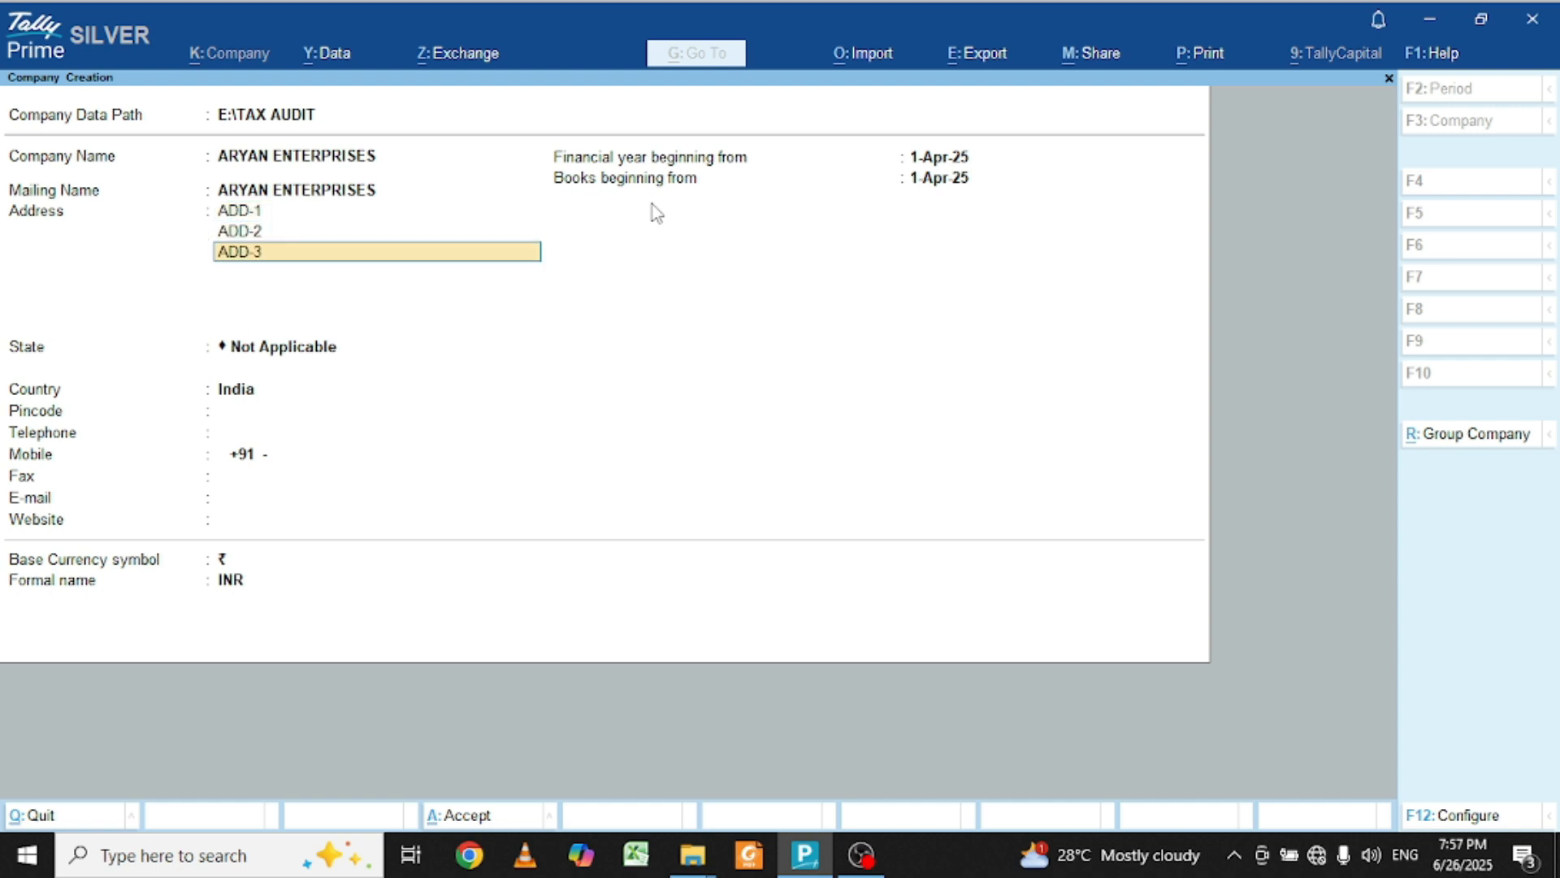
key("Return")
key("Return")
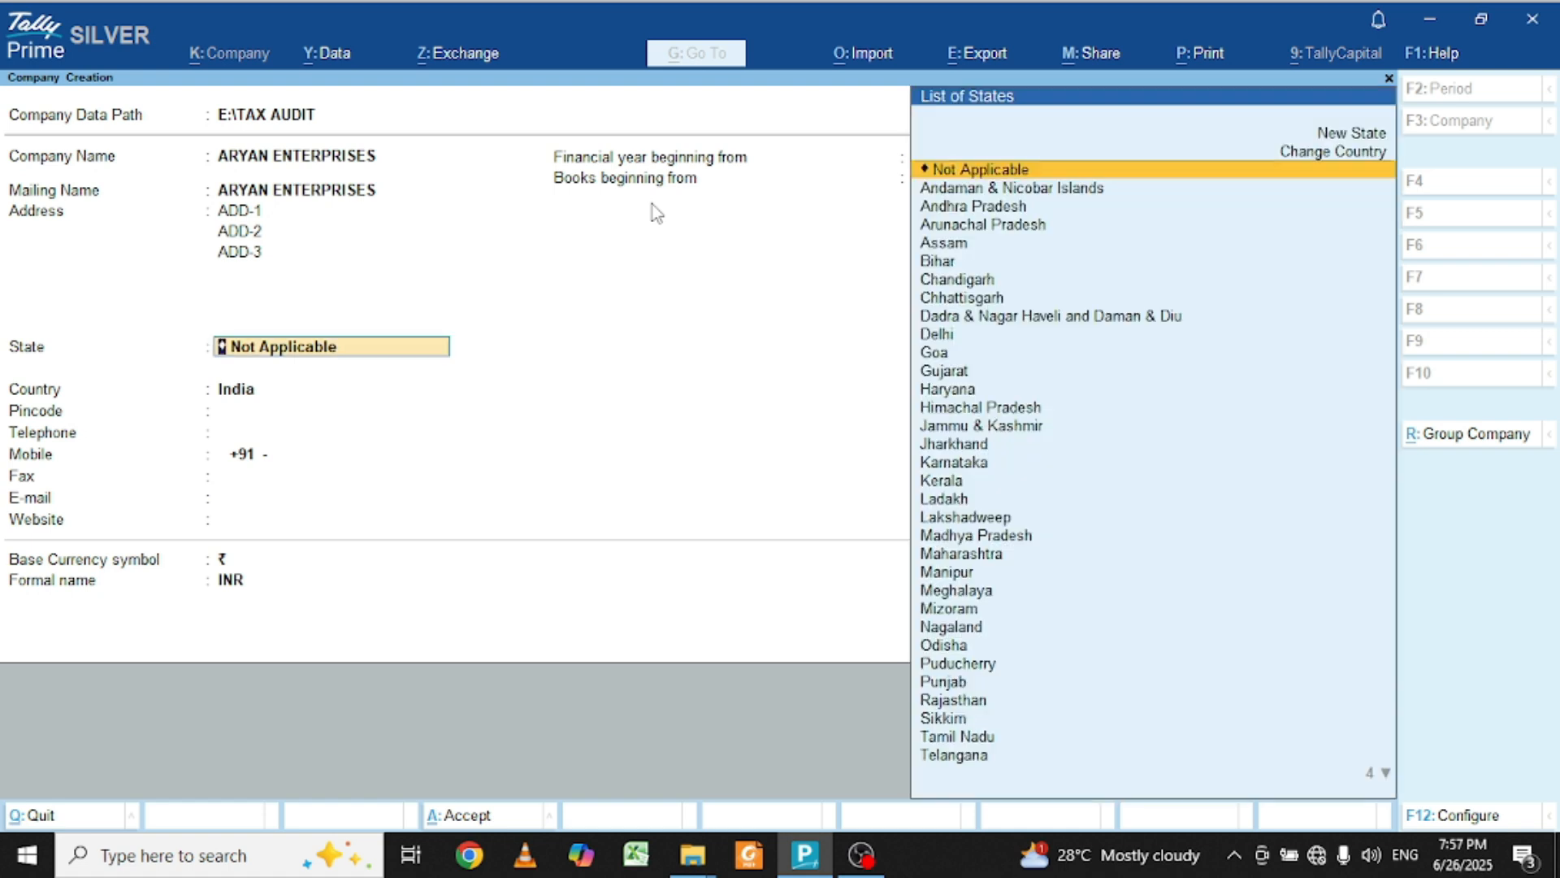
Step: Set the state to Bihar and the pincode to 800020
type("BI")
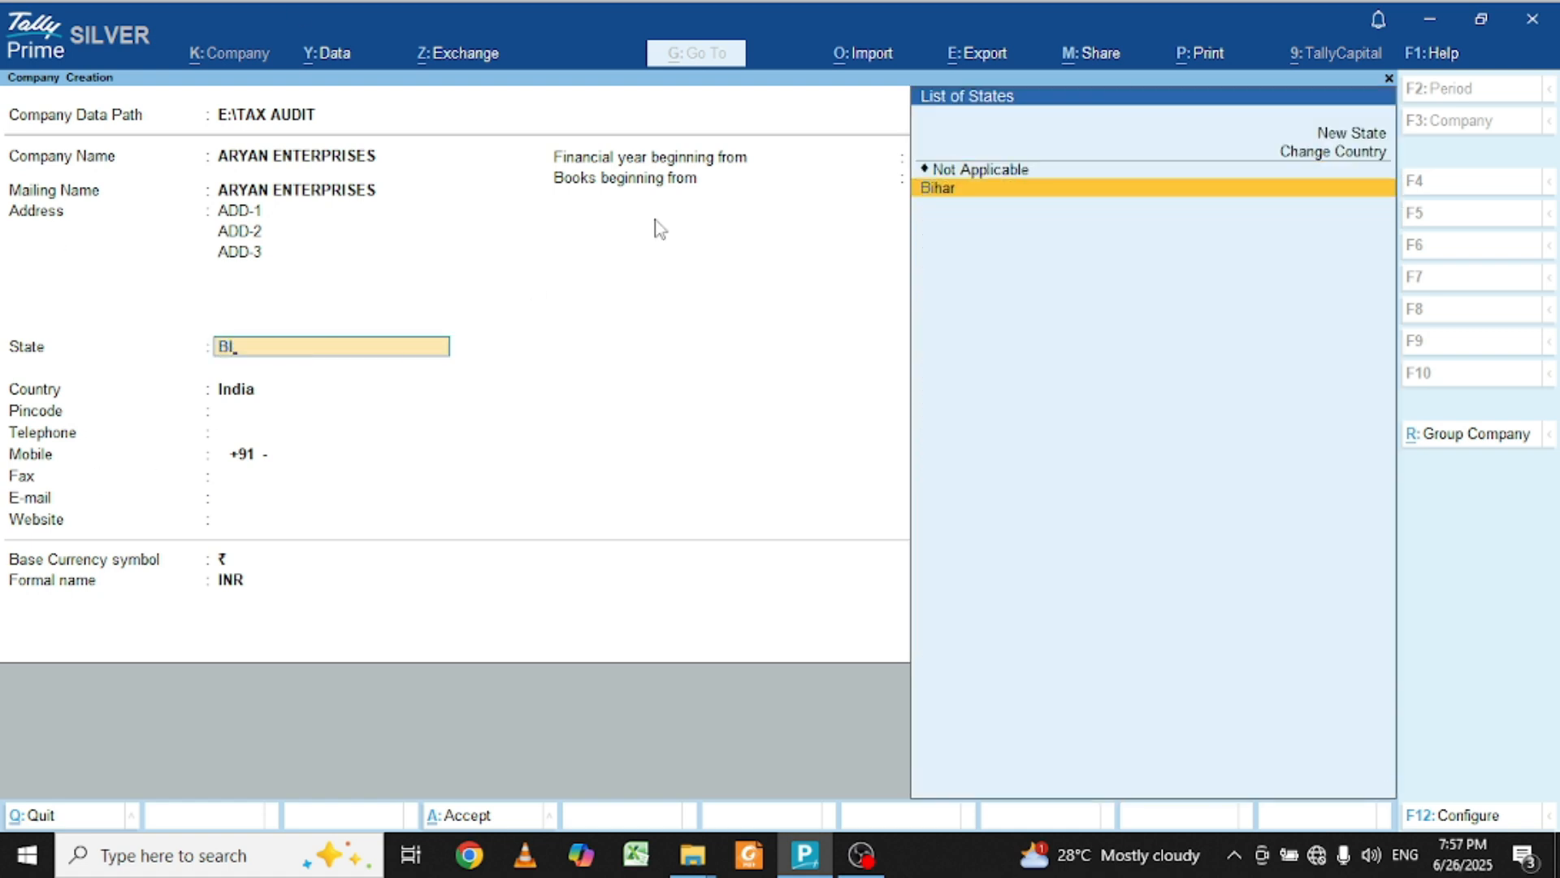
key("Return")
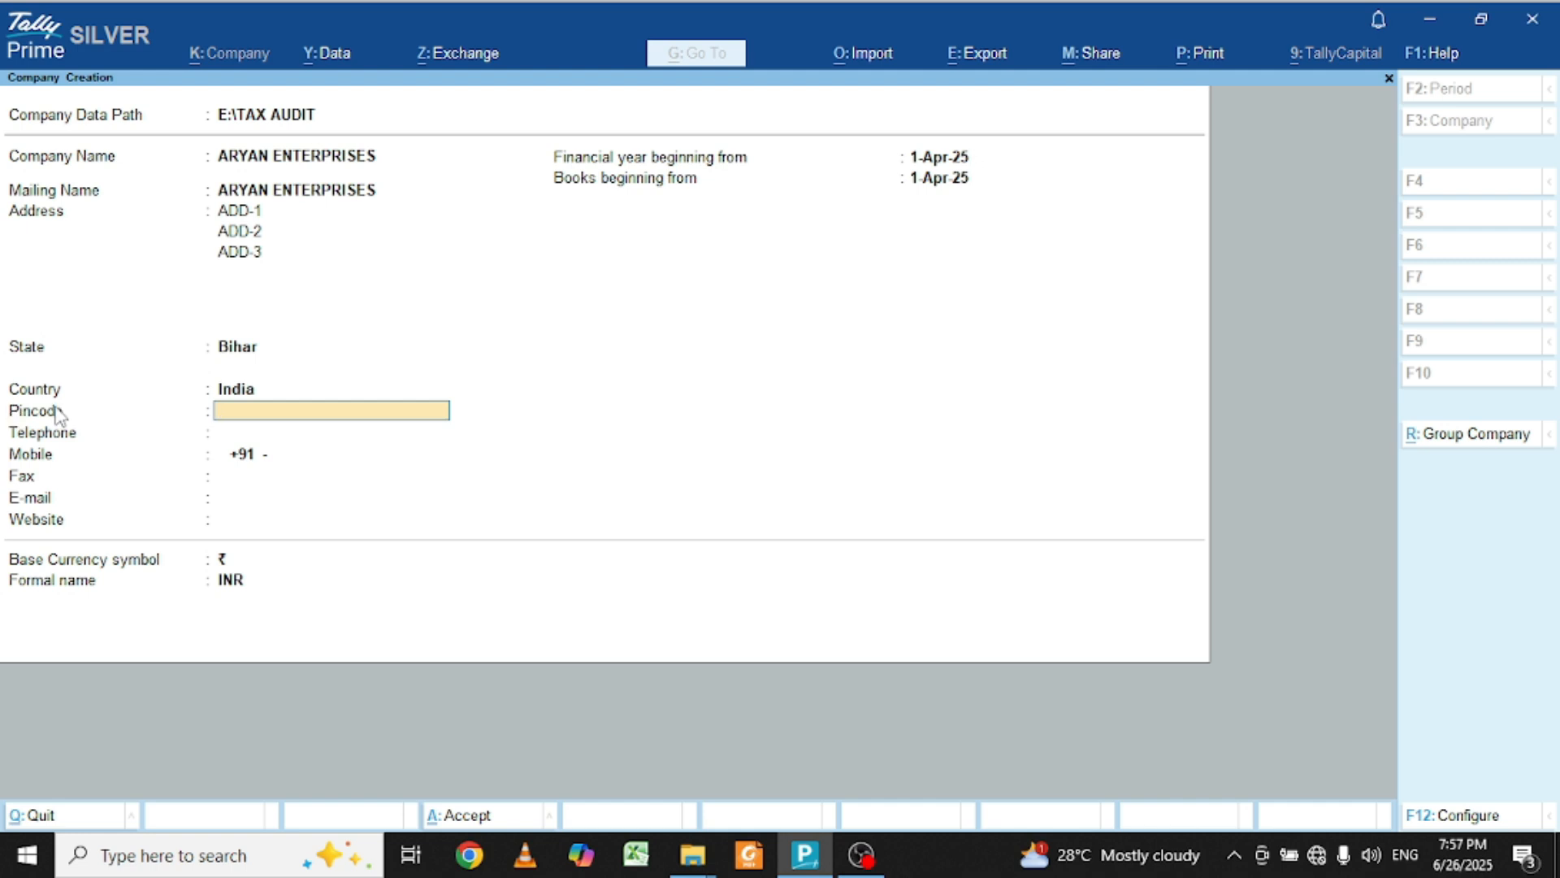
type("800020")
key("Return")
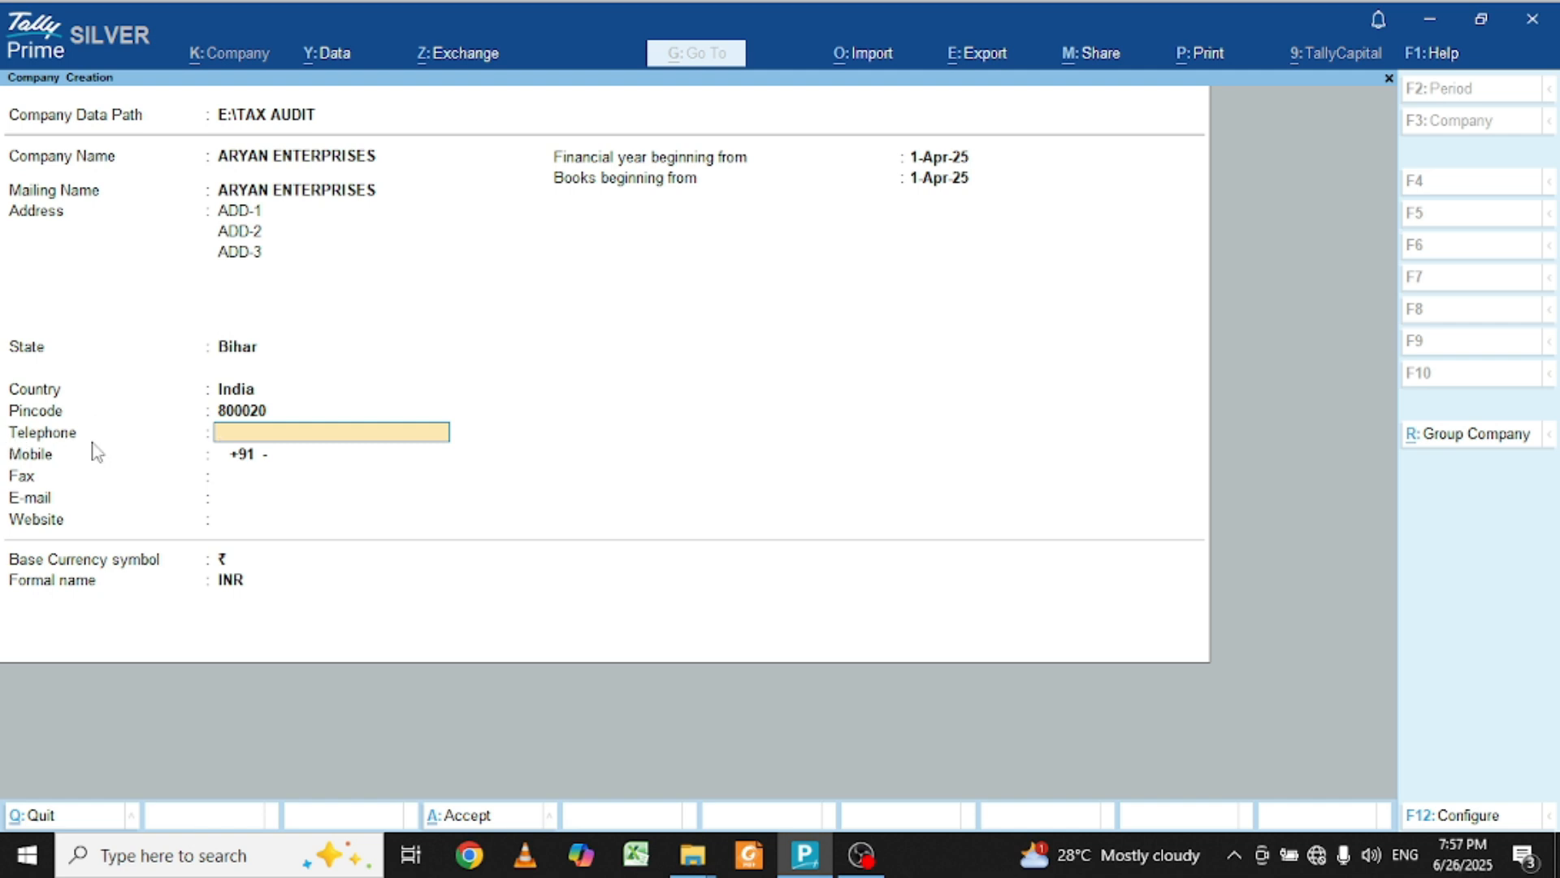
Step: Skip telephone and fax, entering the company's mobile number and e-mail address
key("Return")
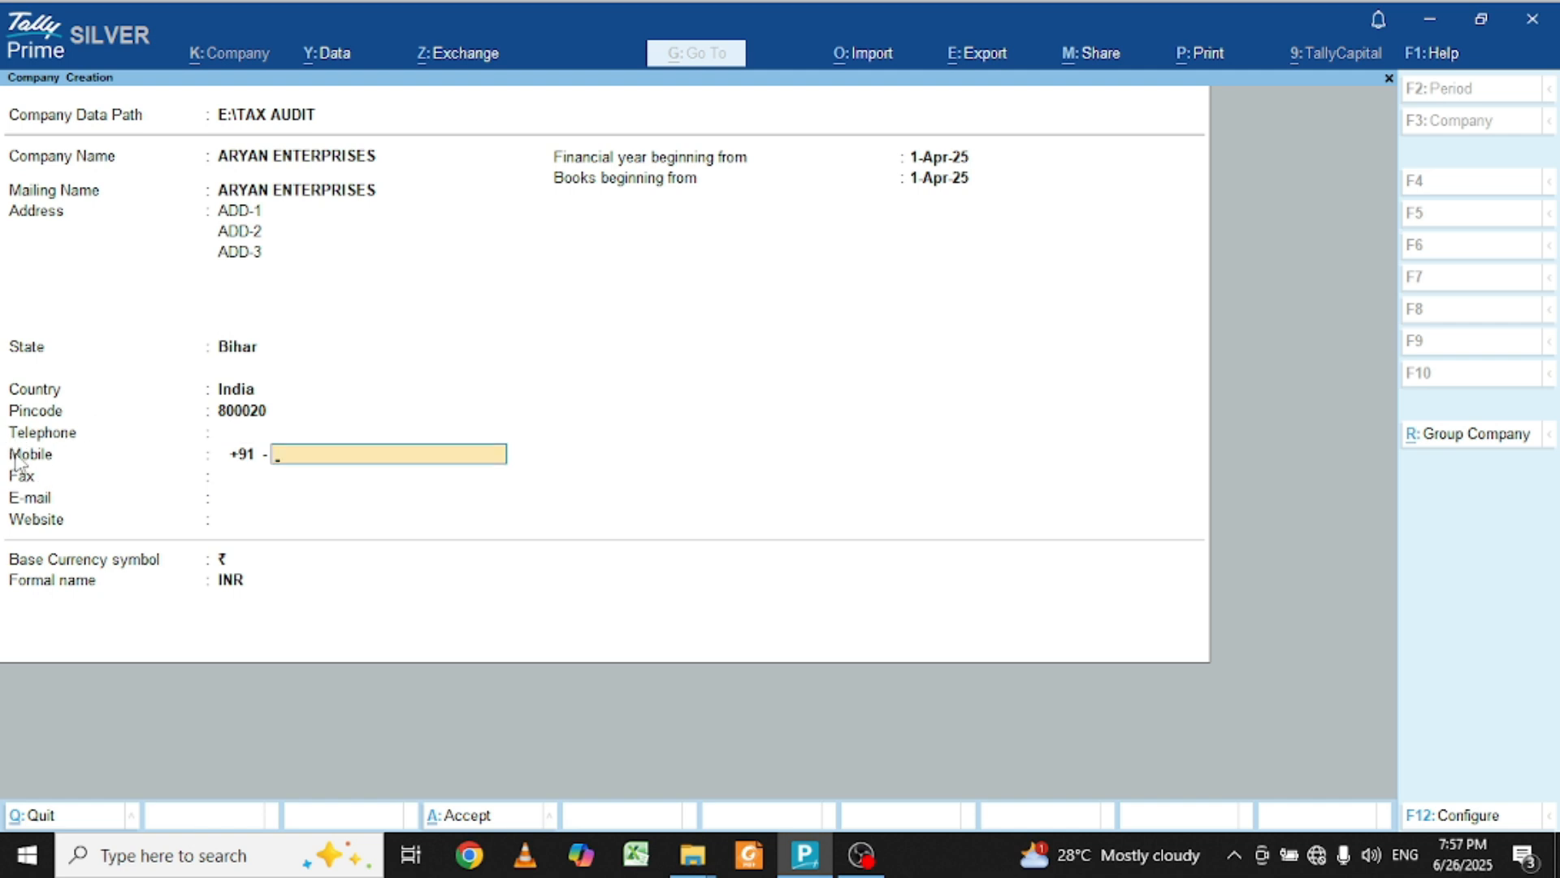
key("Return")
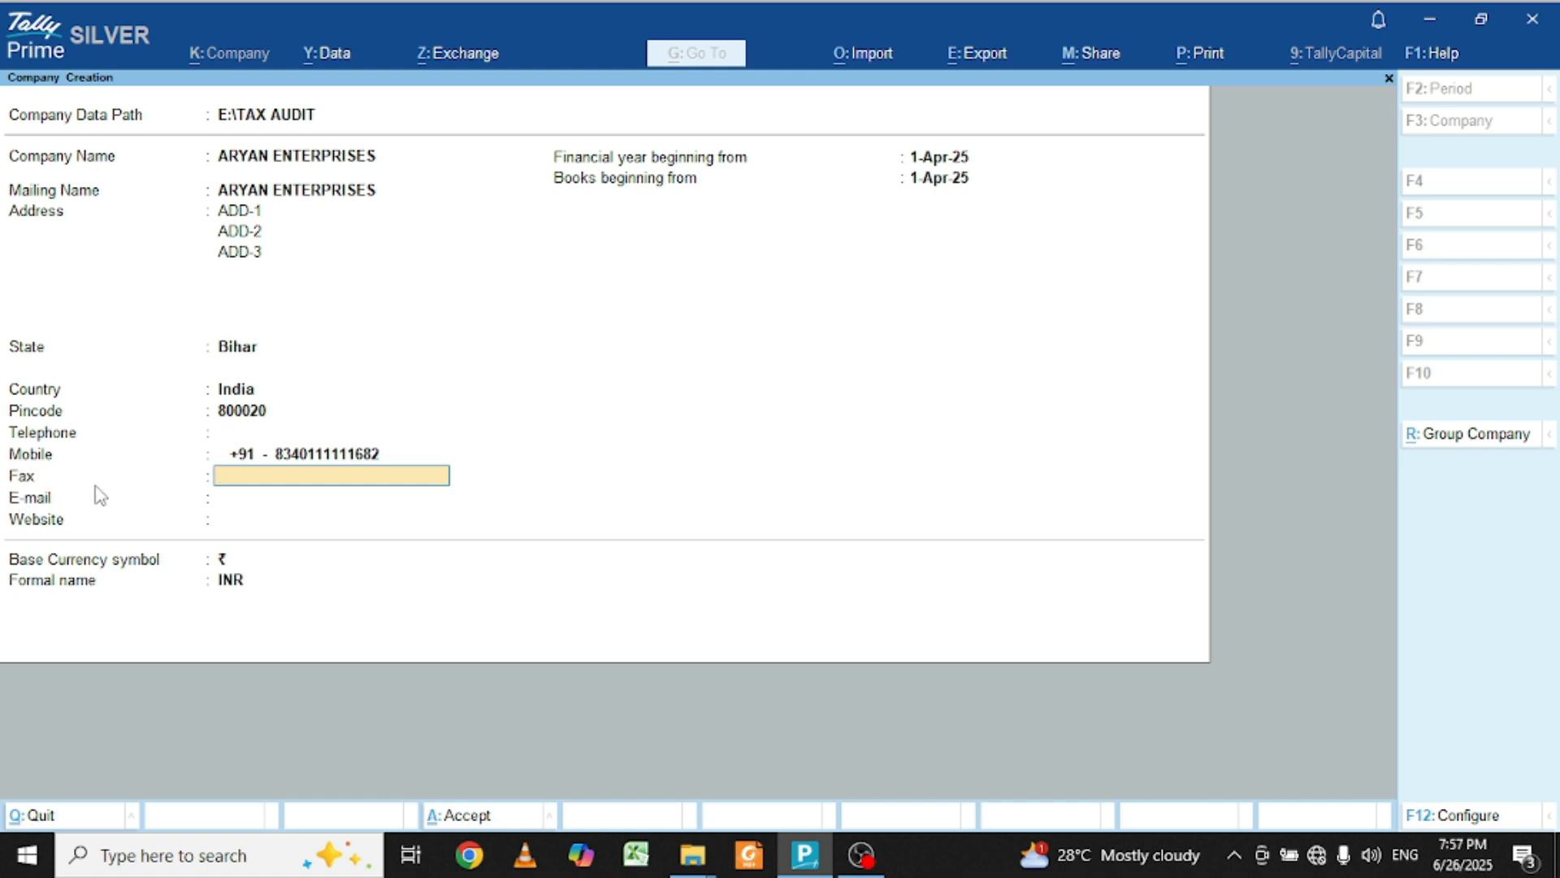
key("Return")
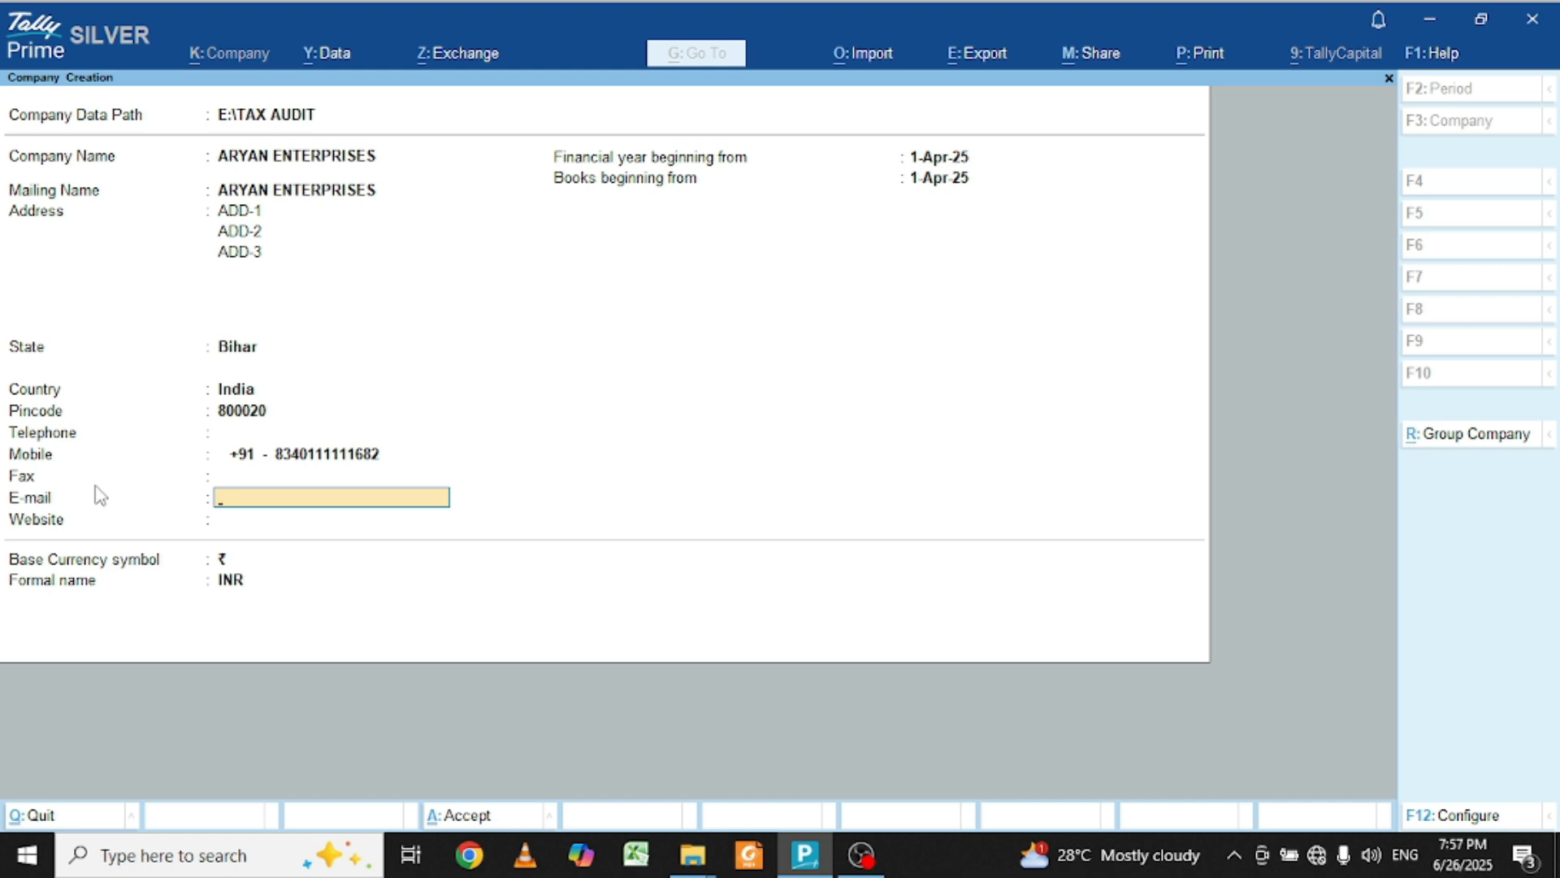
type("AR")
key("BackSpace")
key("BackSpace")
type("ari")
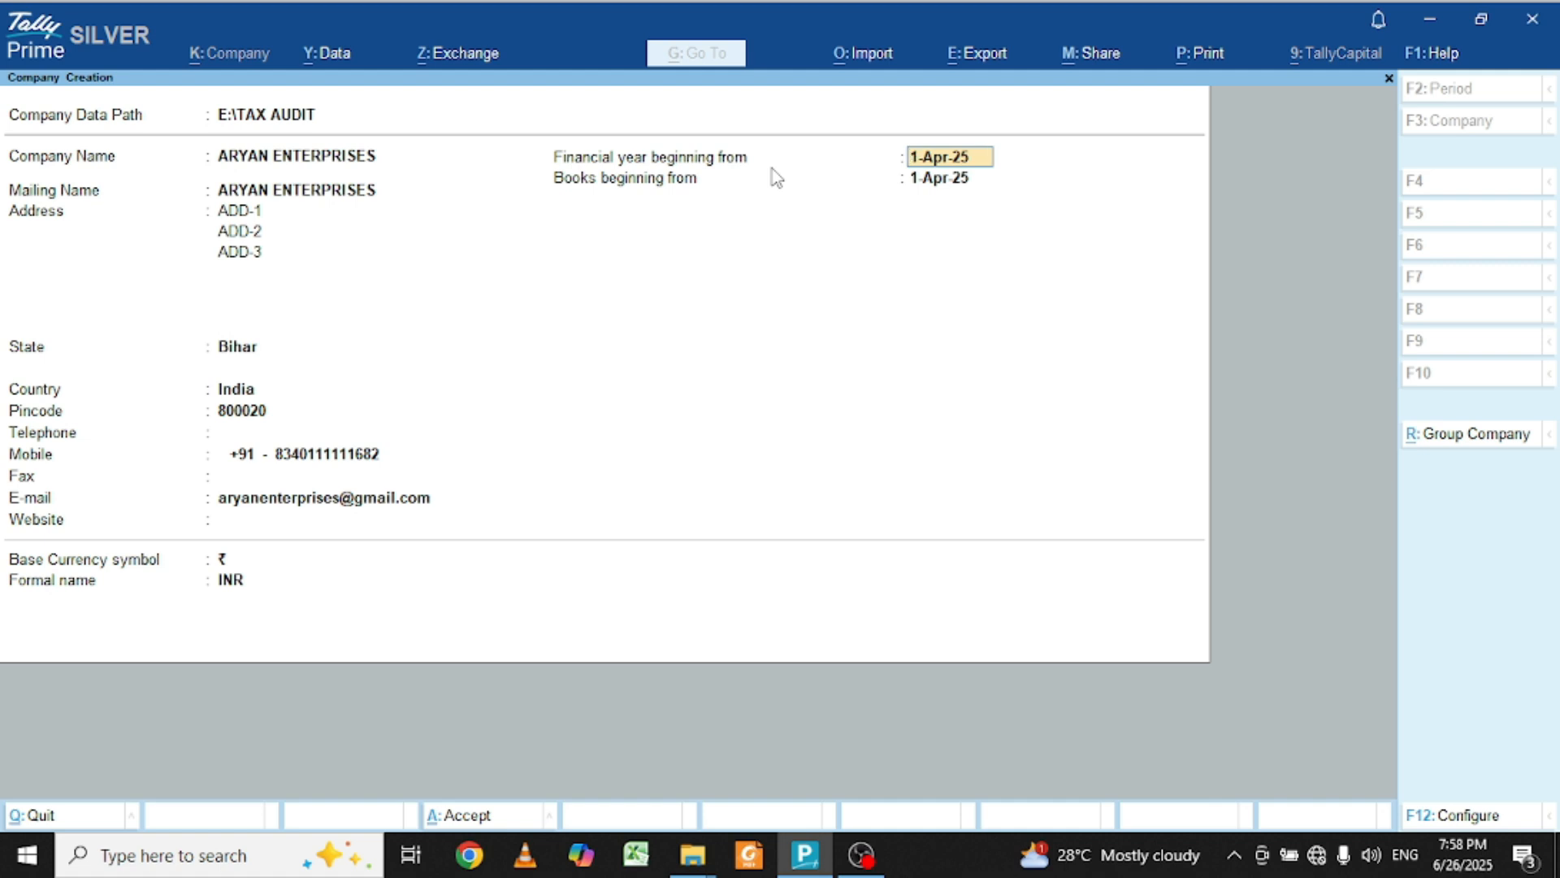
Step: Keep 1-Apr-25 financial year and books start dates and ₹ INR base currency
key("Return")
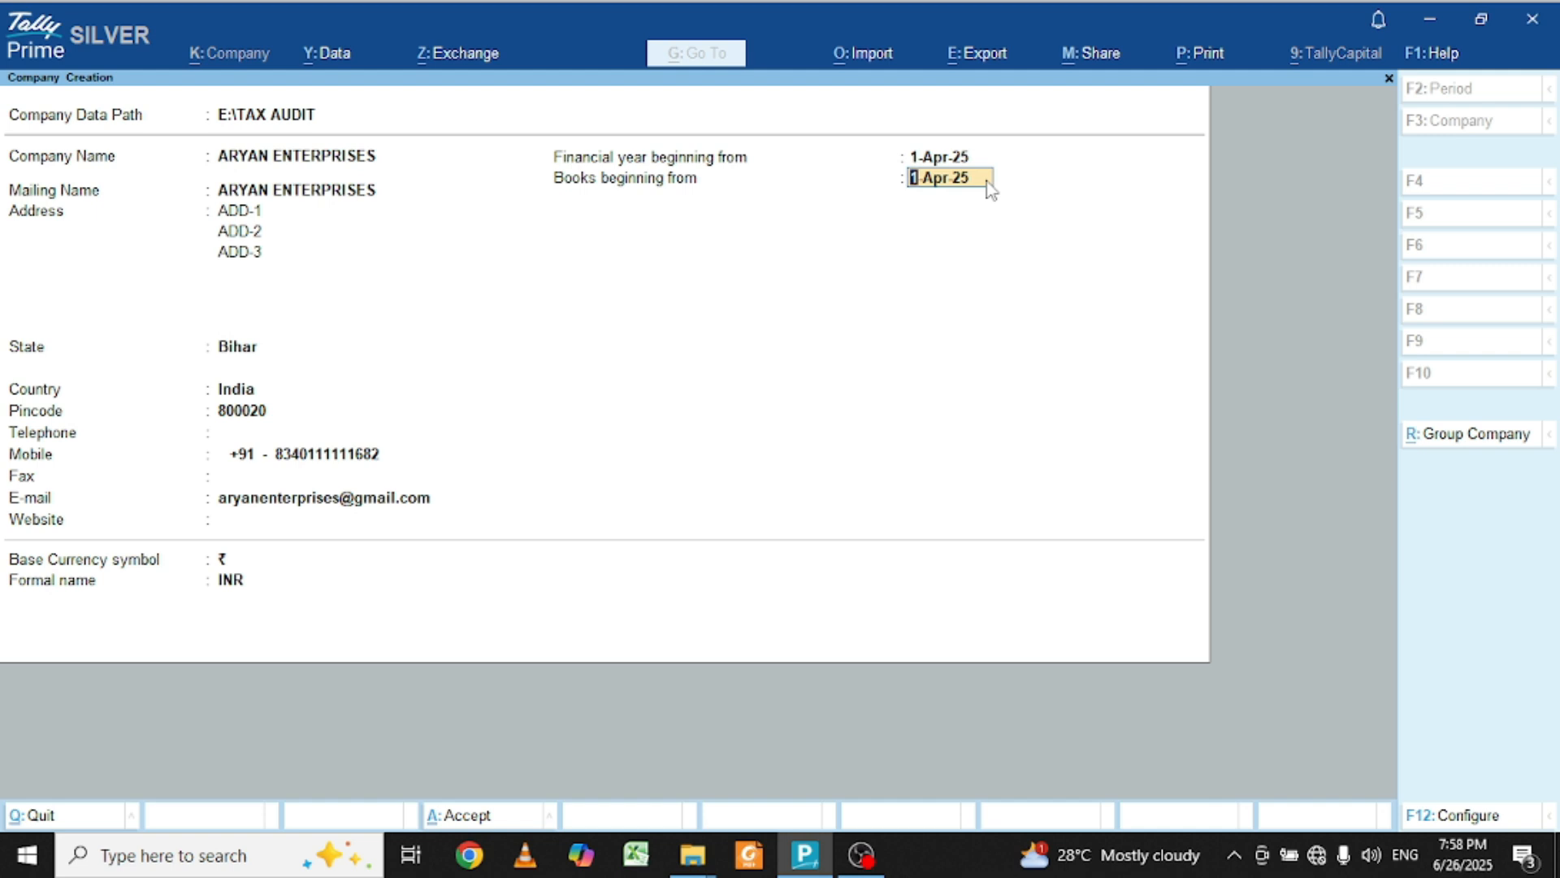
key("Return")
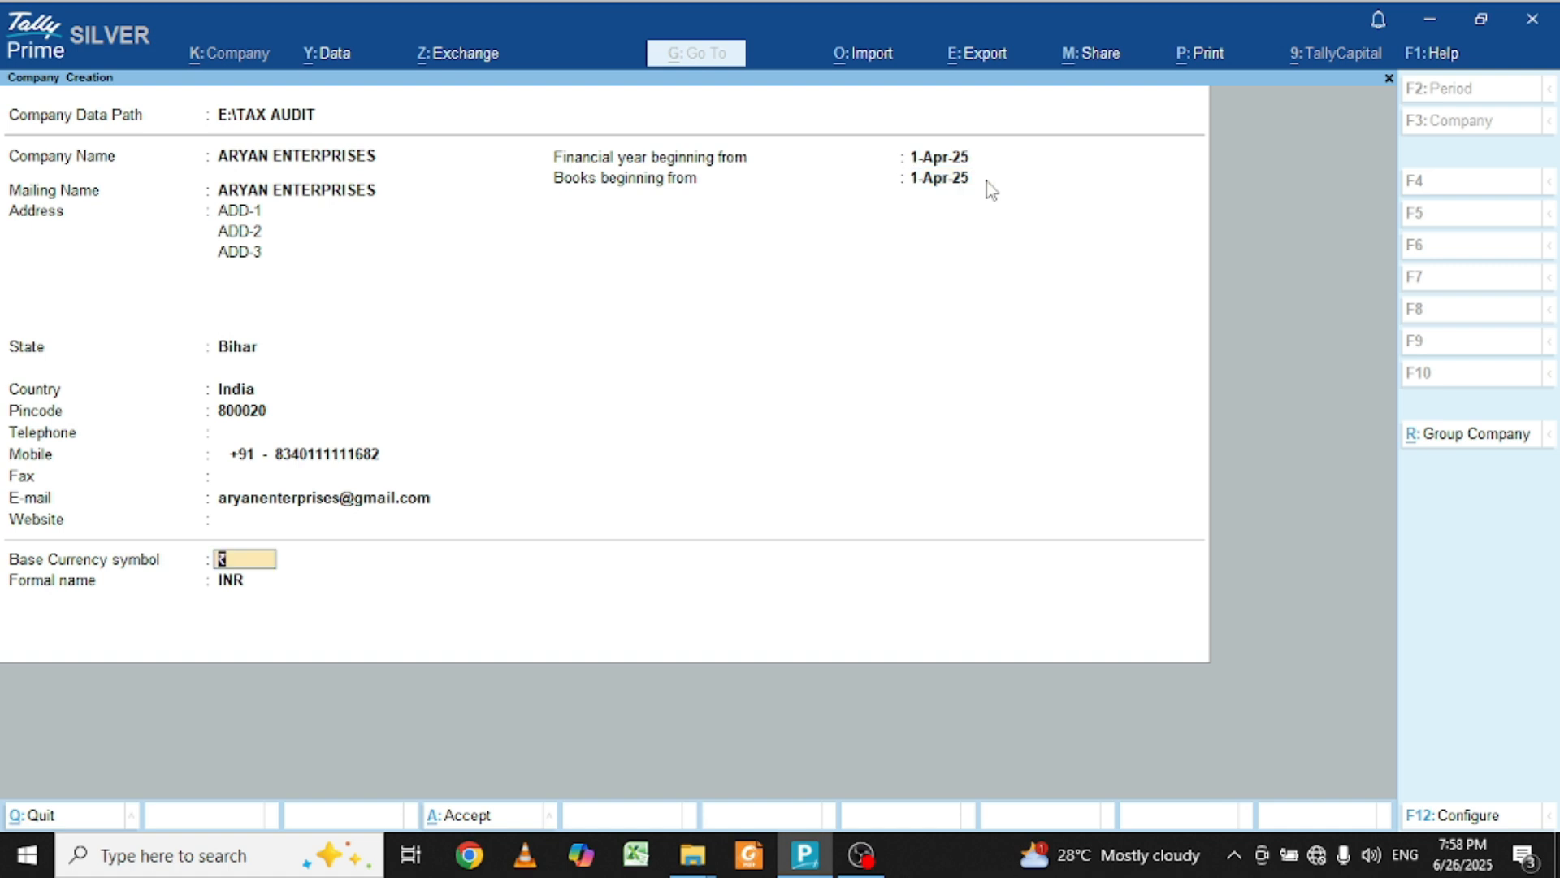
key("Return")
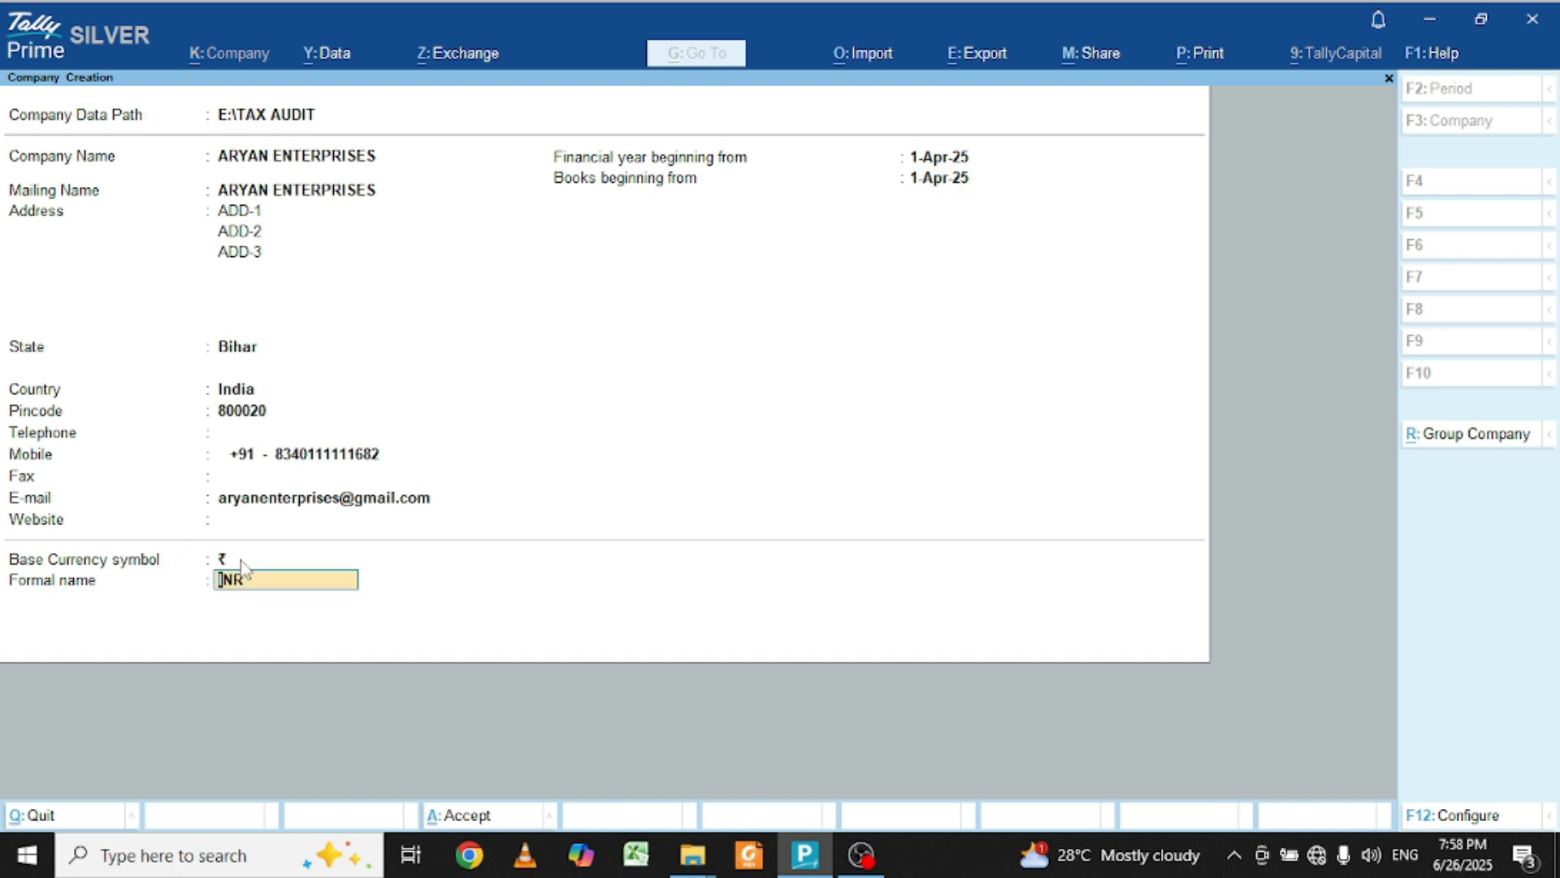
key("Return")
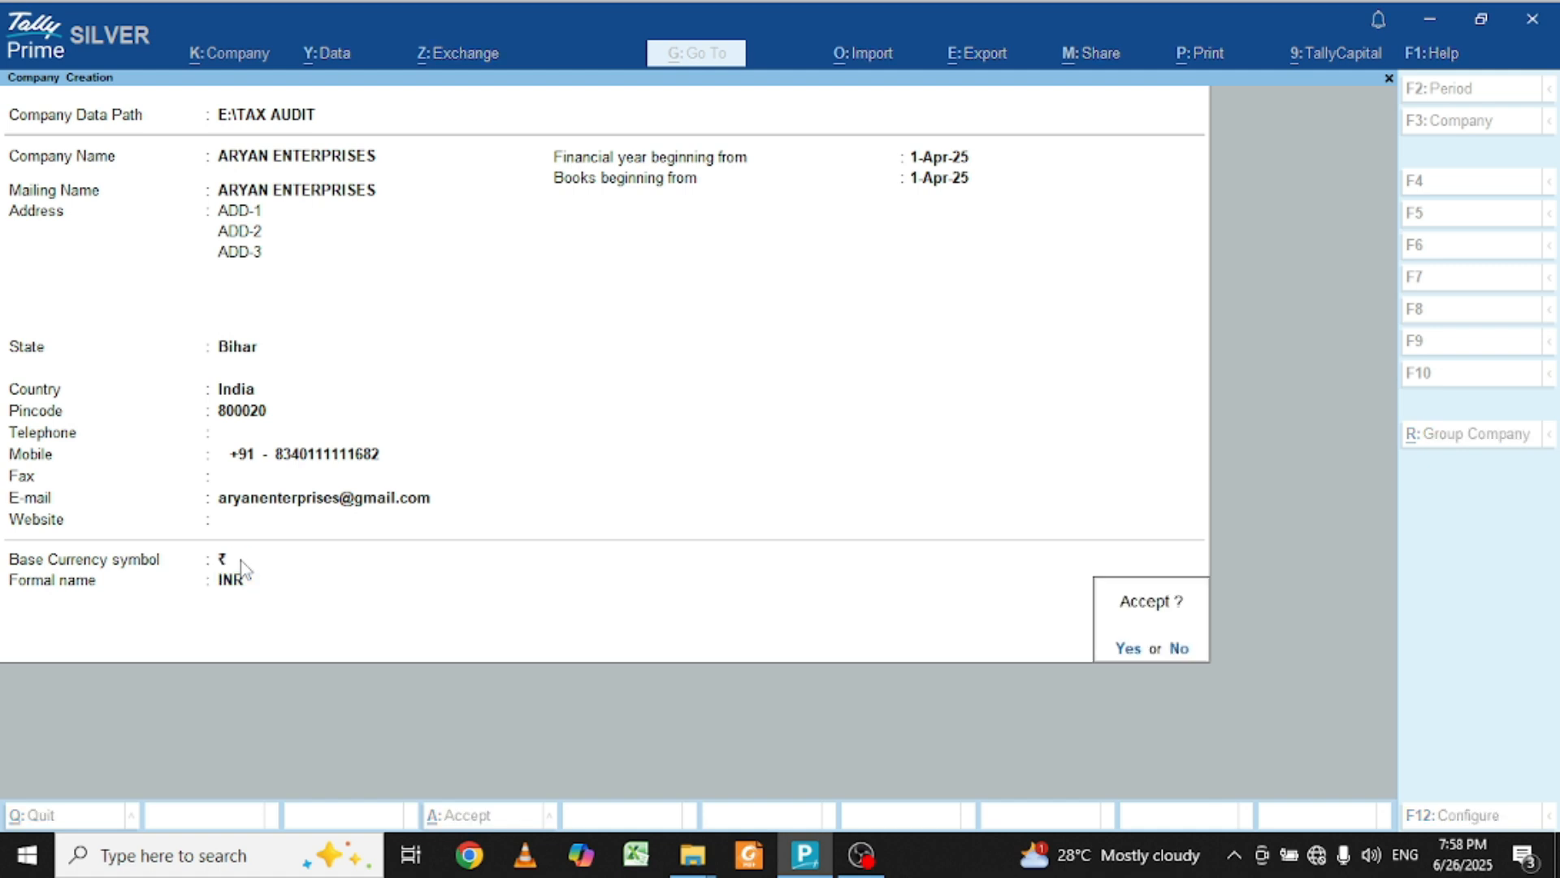
Step: Accept the new company, keeping accounts and inventory on and batches off through to Enable GST
key("Return")
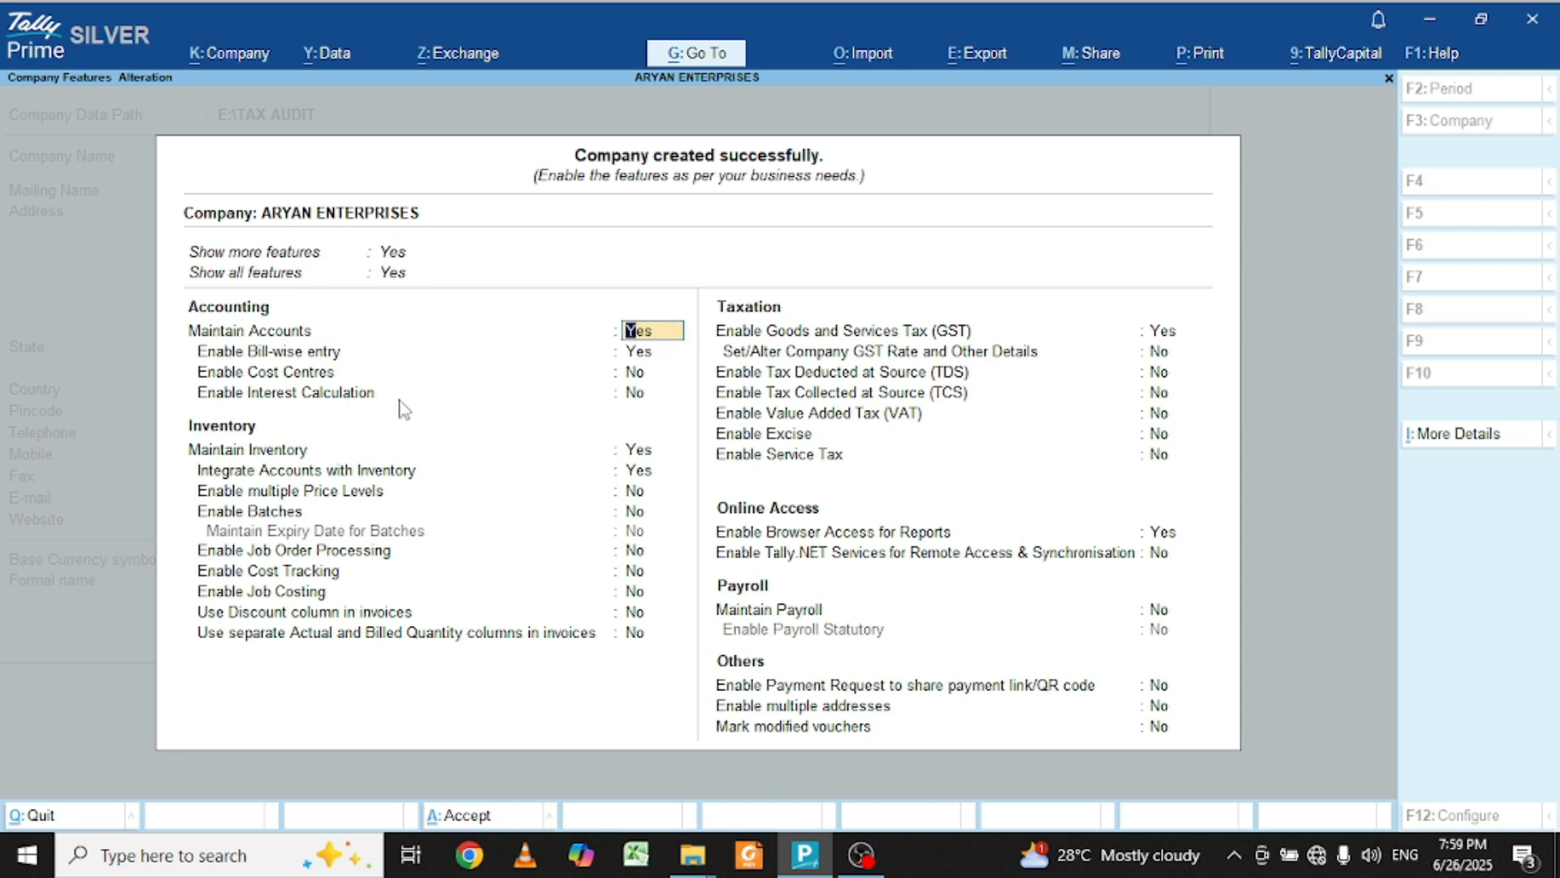
key("Return")
key("Return")
key("Return")
key("Return")
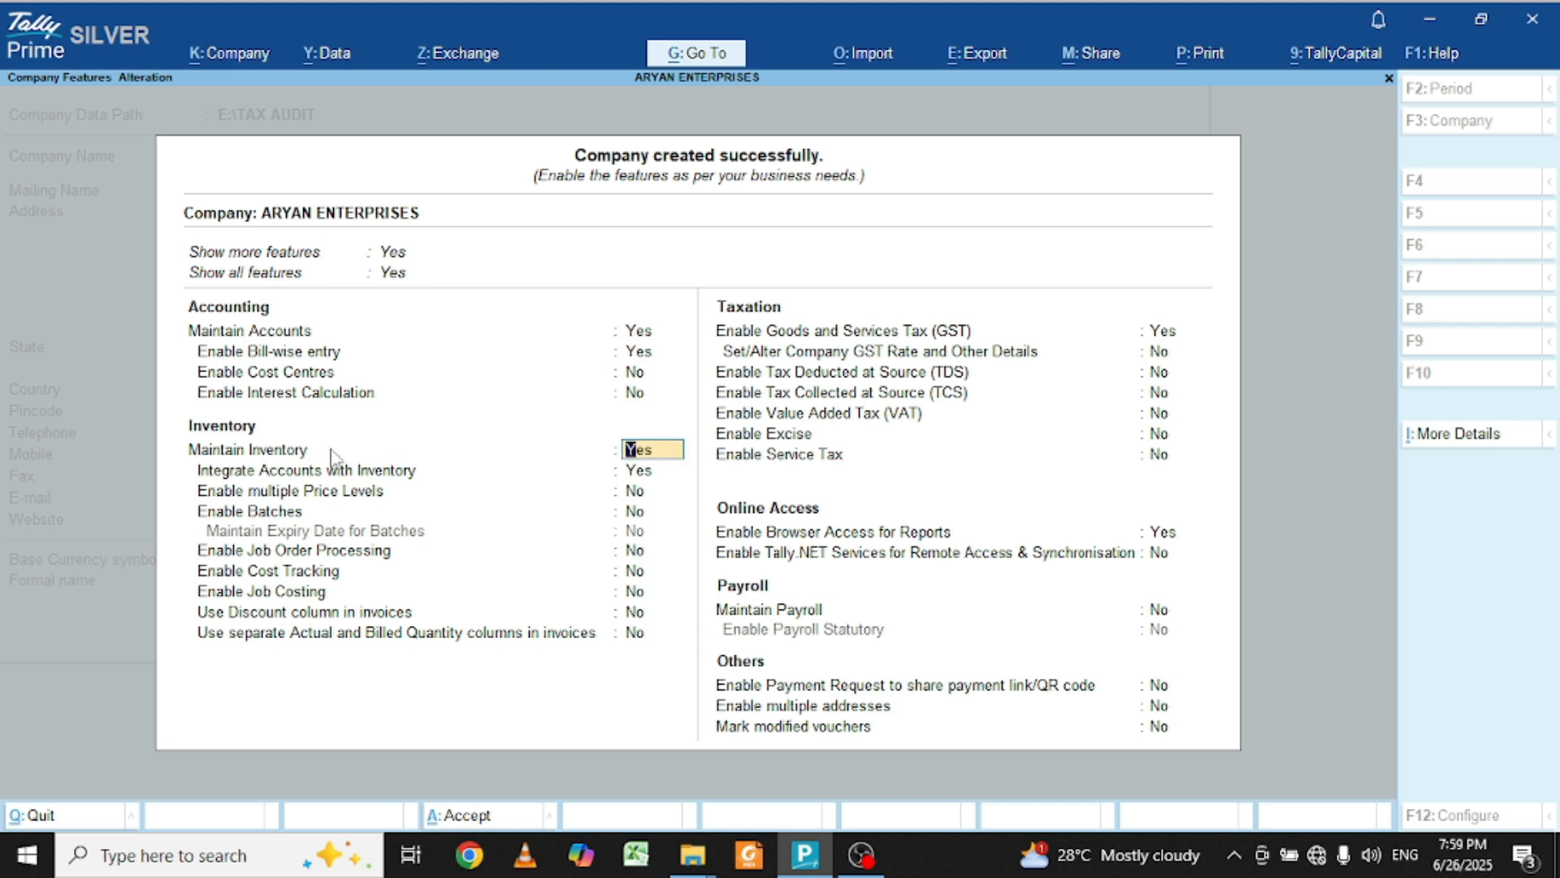
key("Return")
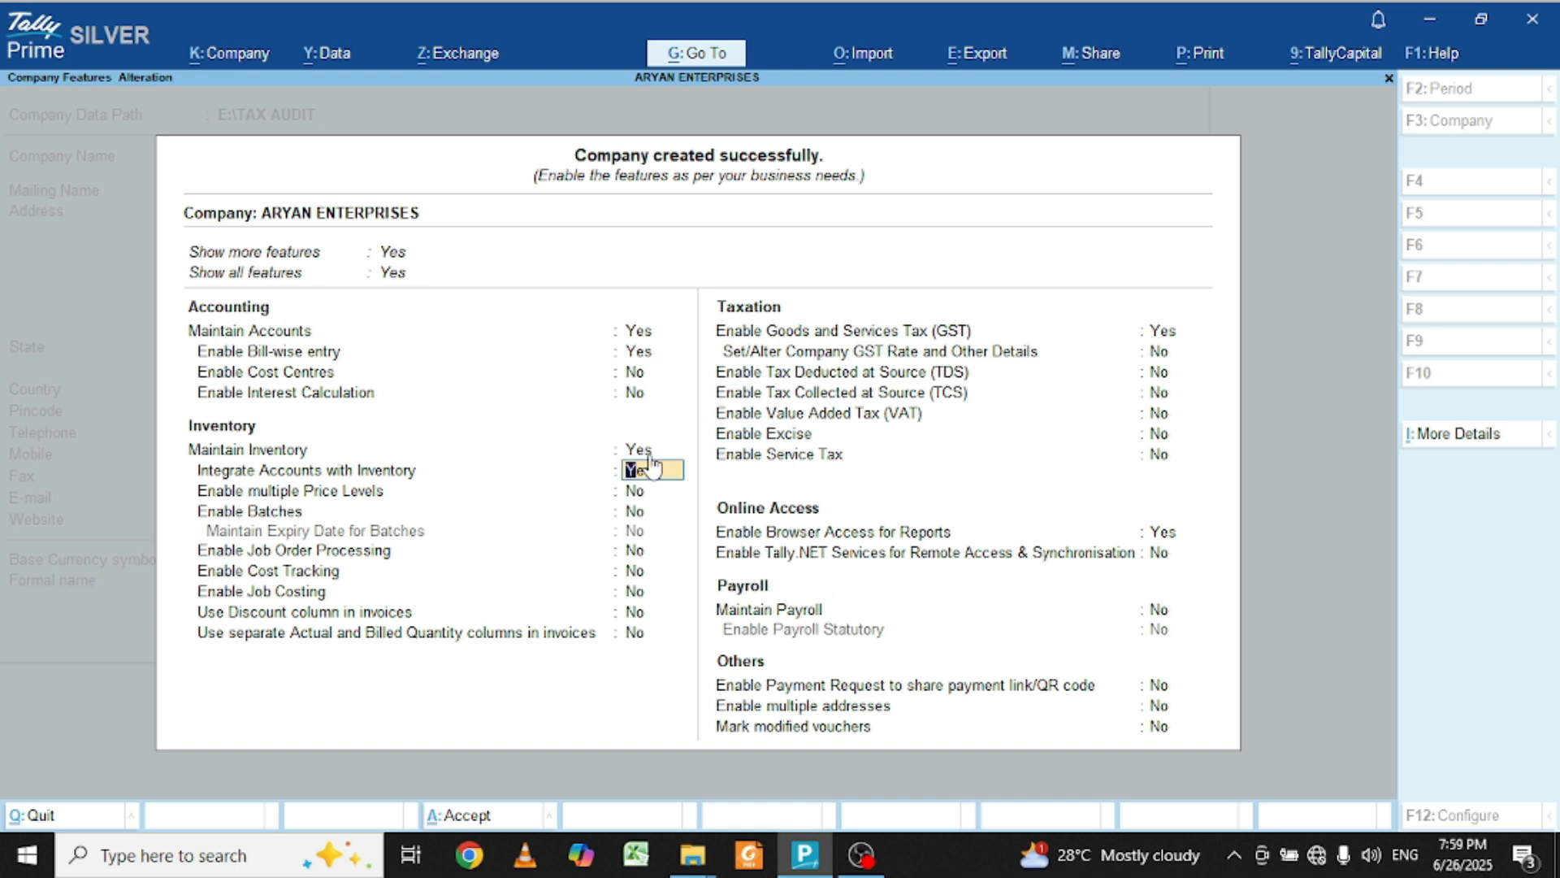
key("Return")
key("Return")
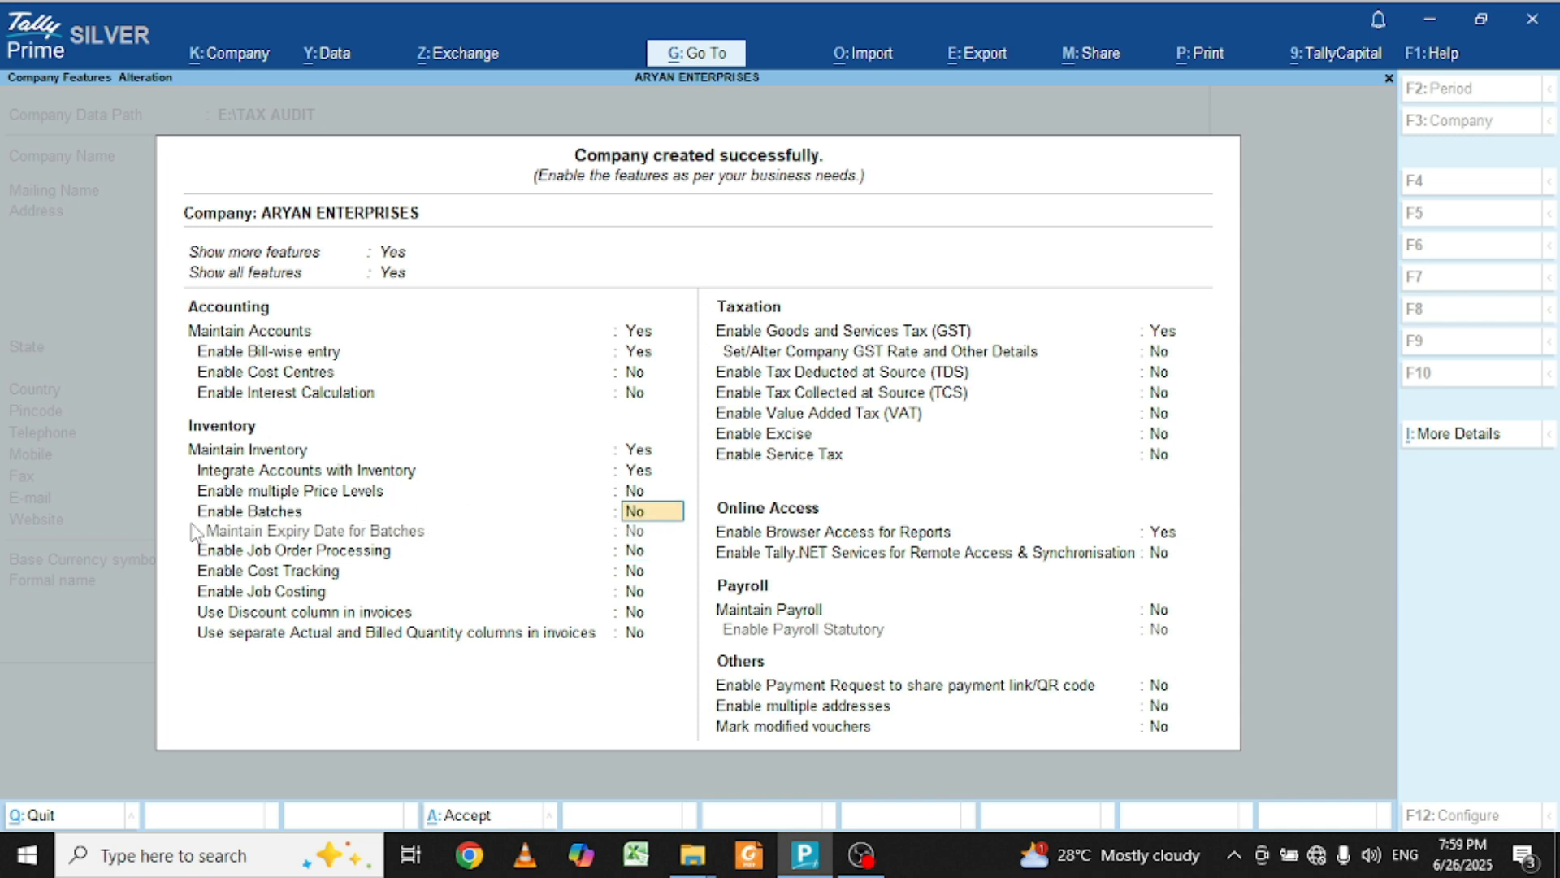
key("Up")
key("Return")
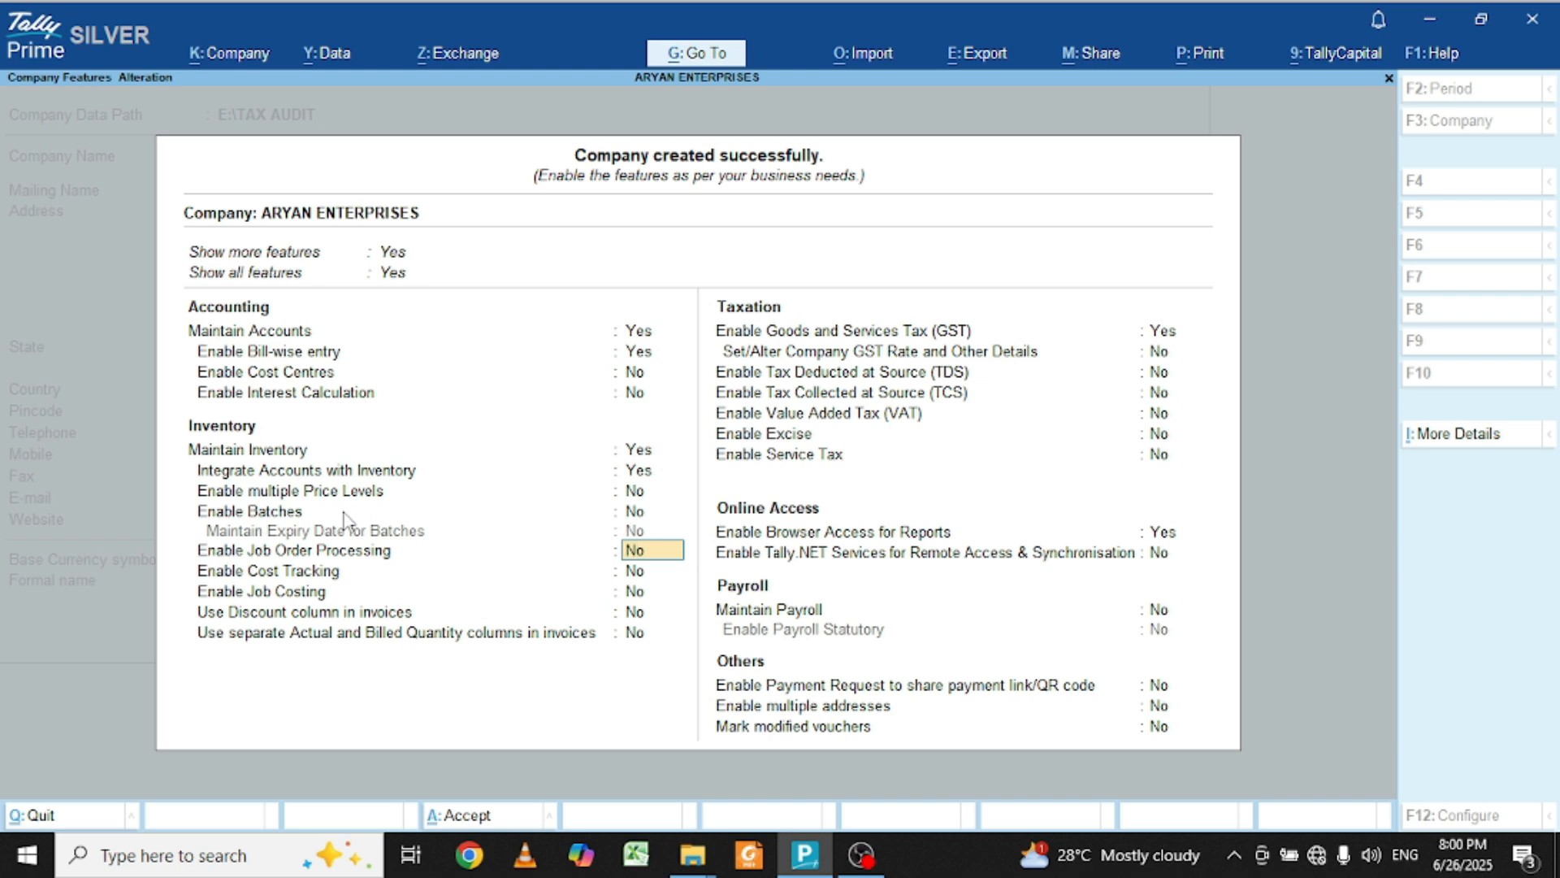
key("Return")
key("Return")
key("Return")
key("Return")
key("Return")
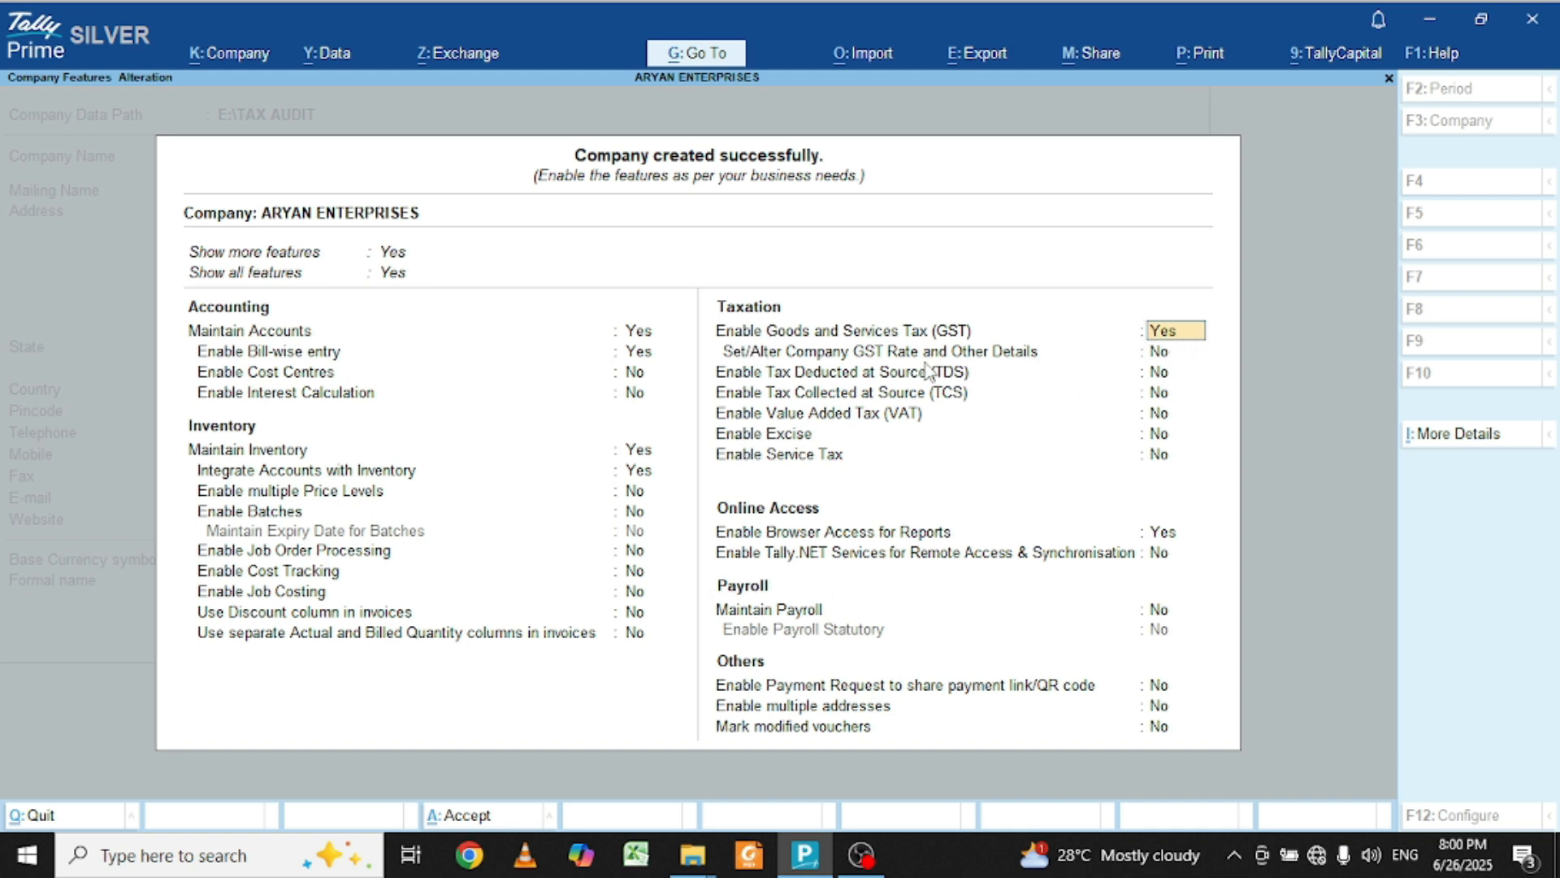
Step: Set GST registration to Bihar, Active status and Regular registration type
key("Return")
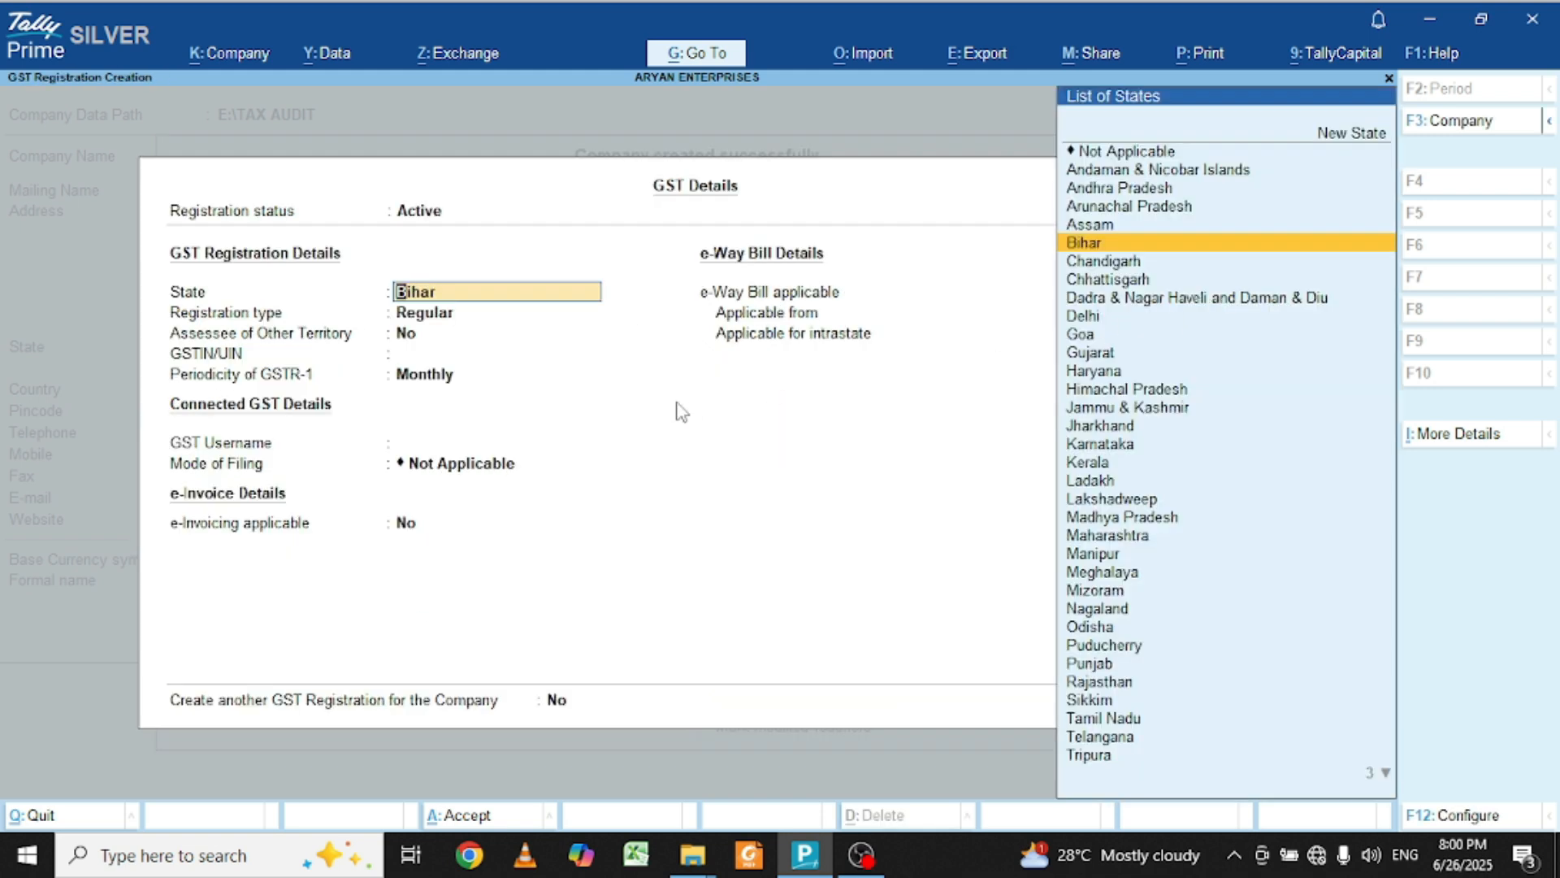
key("Return")
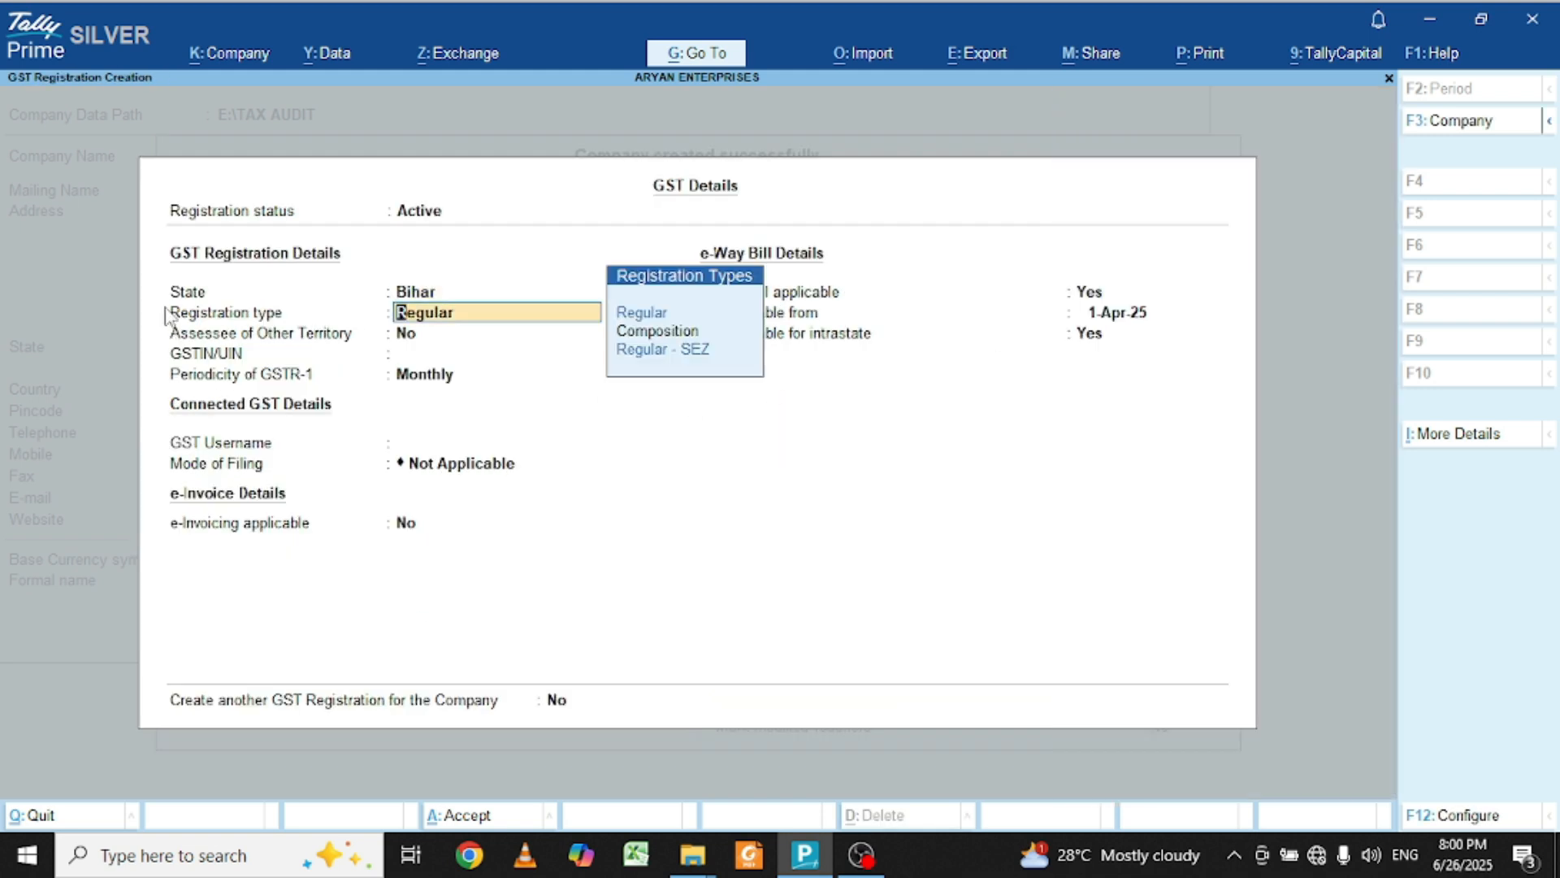
left_click(438, 213)
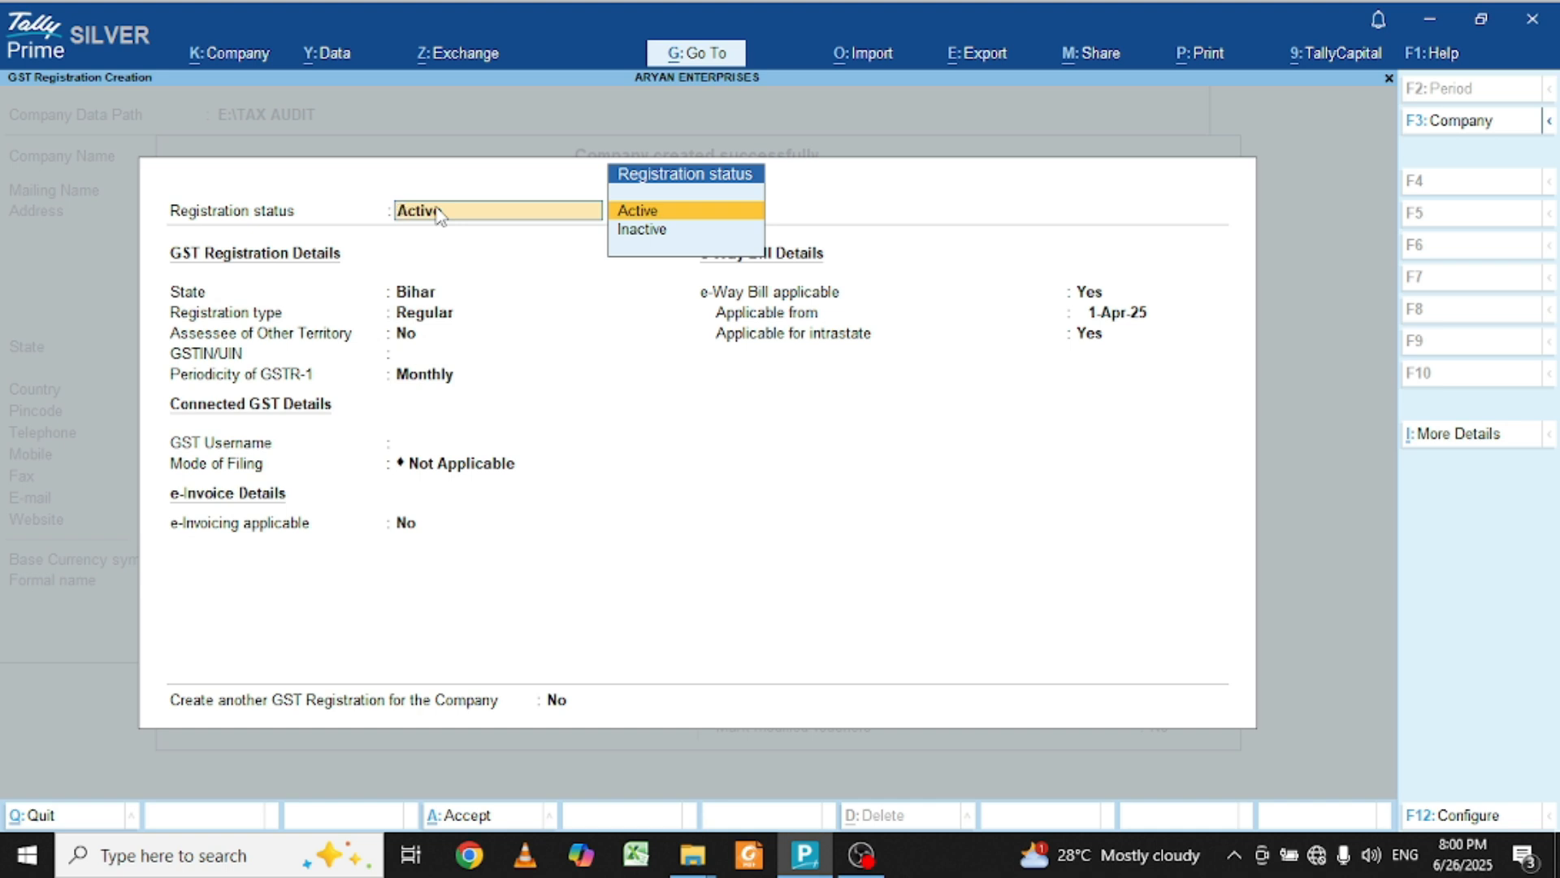
key("Return")
key("Return")
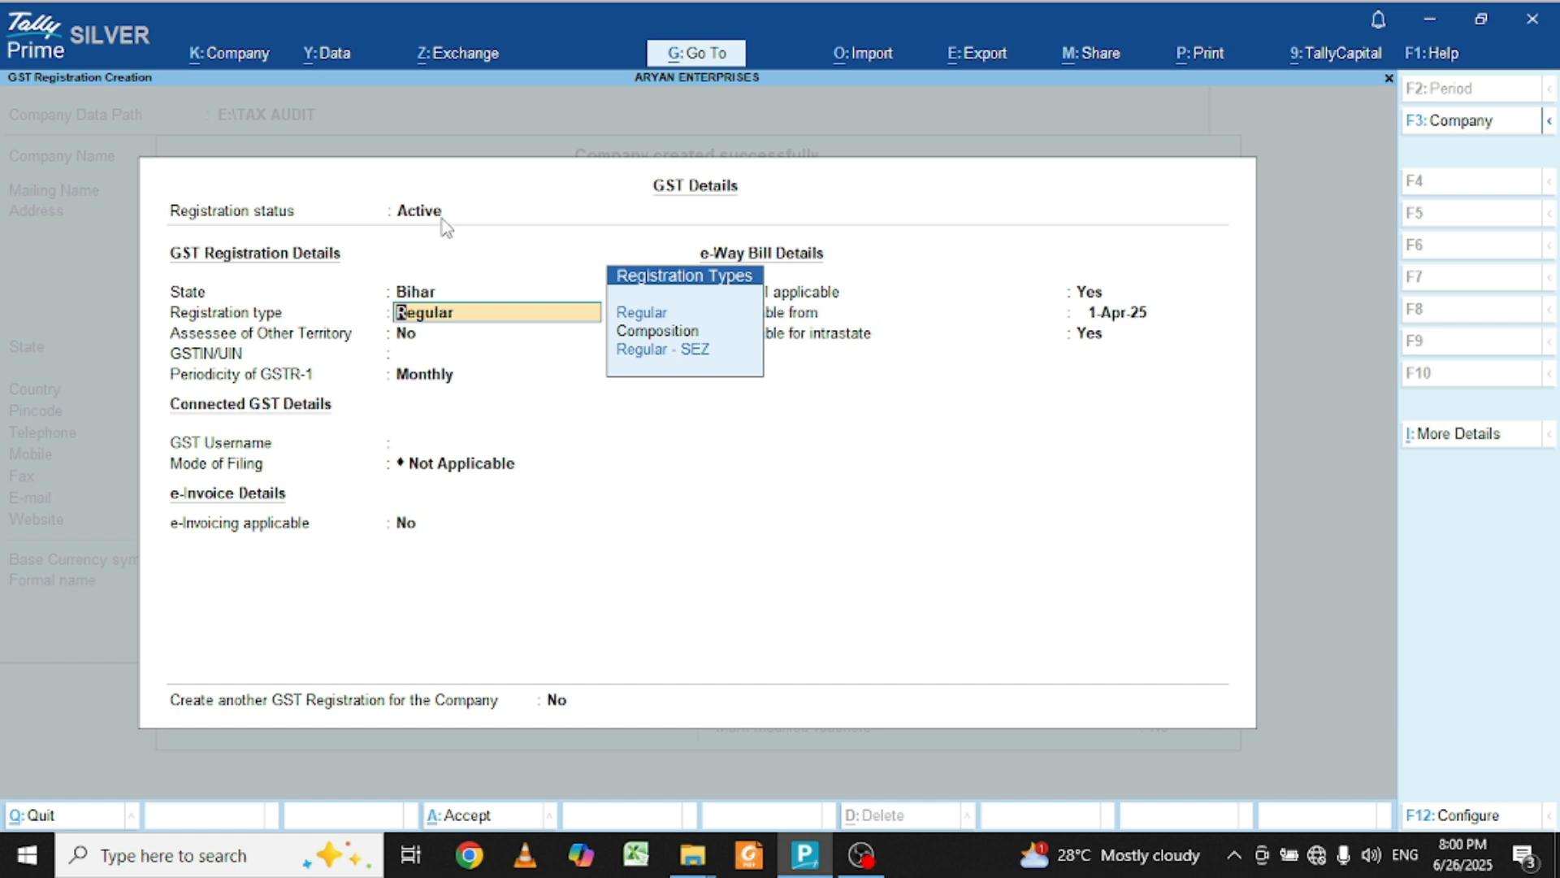
left_click(664, 317)
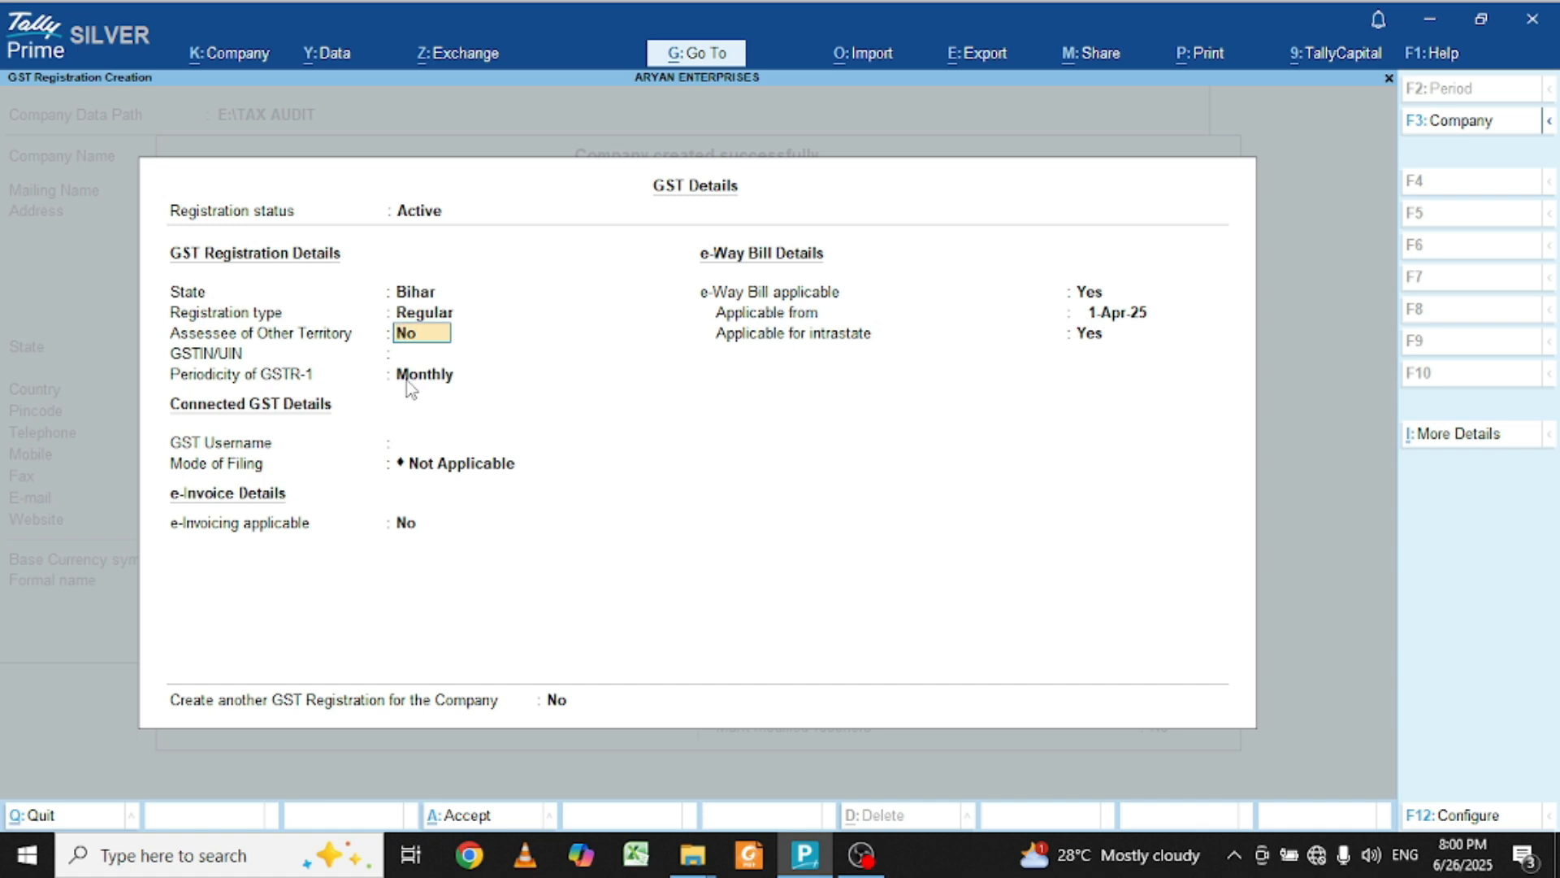
key("Return")
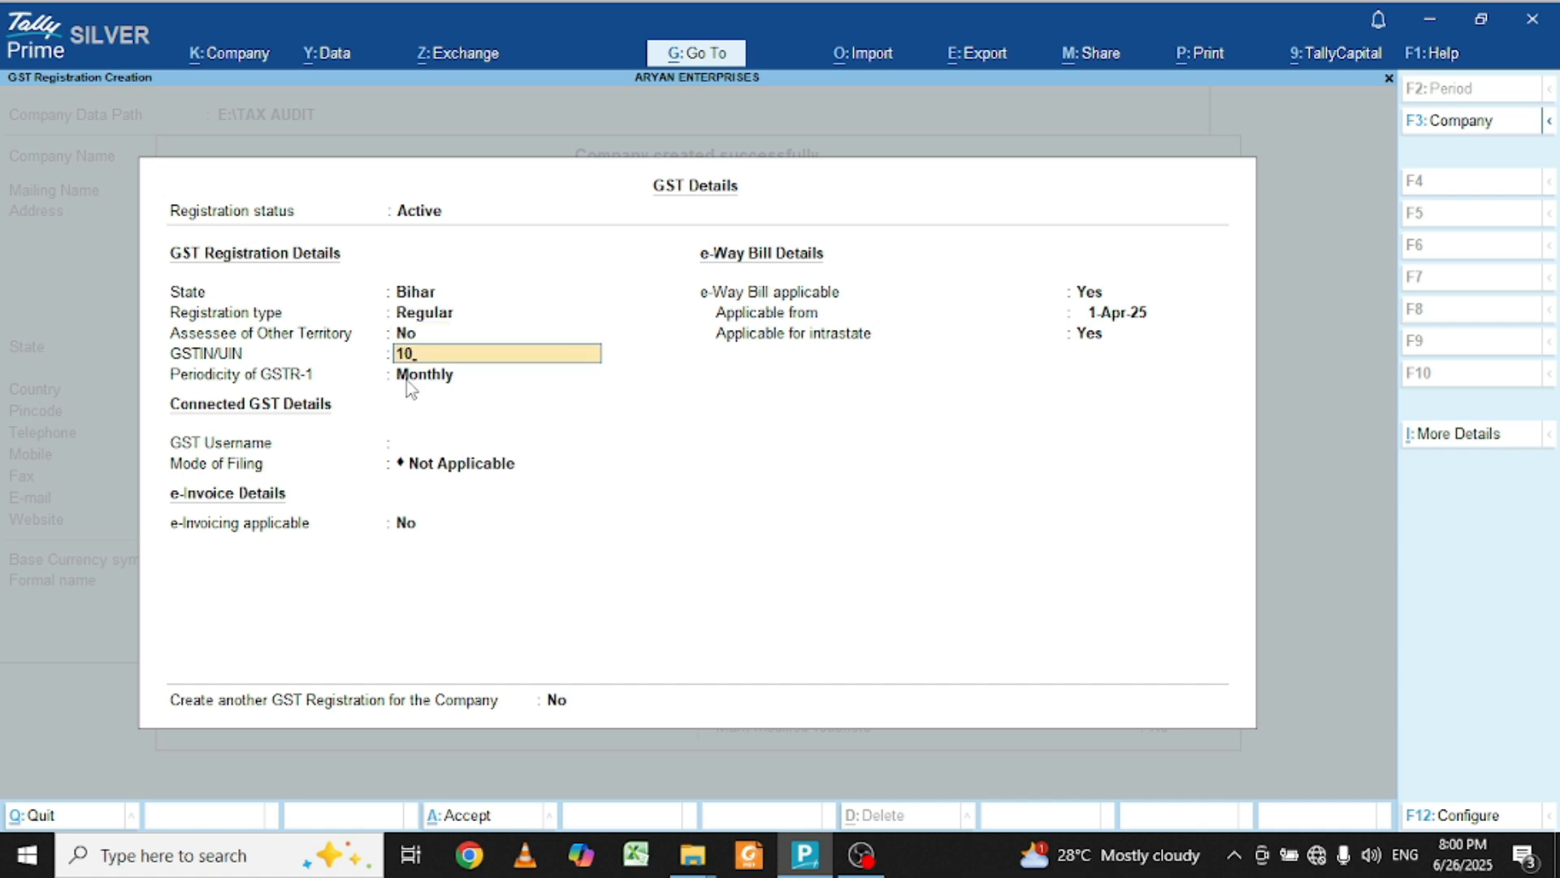
Step: Enter the GSTIN, keep monthly GSTR-1 and e-Way Bill from 1-Apr-25 with intrastate on
key("Return")
key("Return")
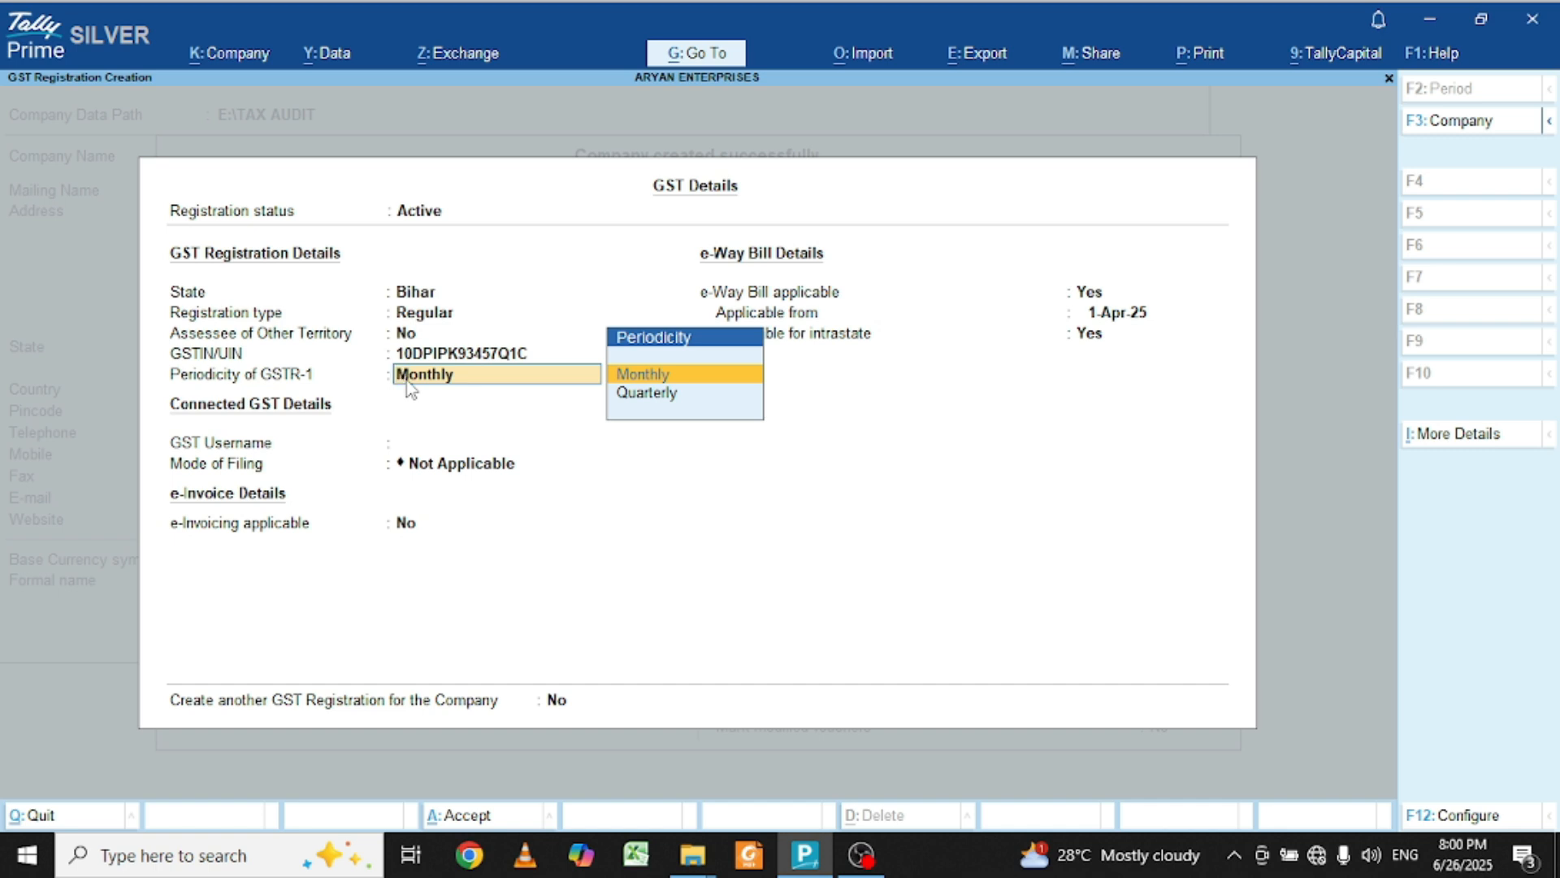
key("Return")
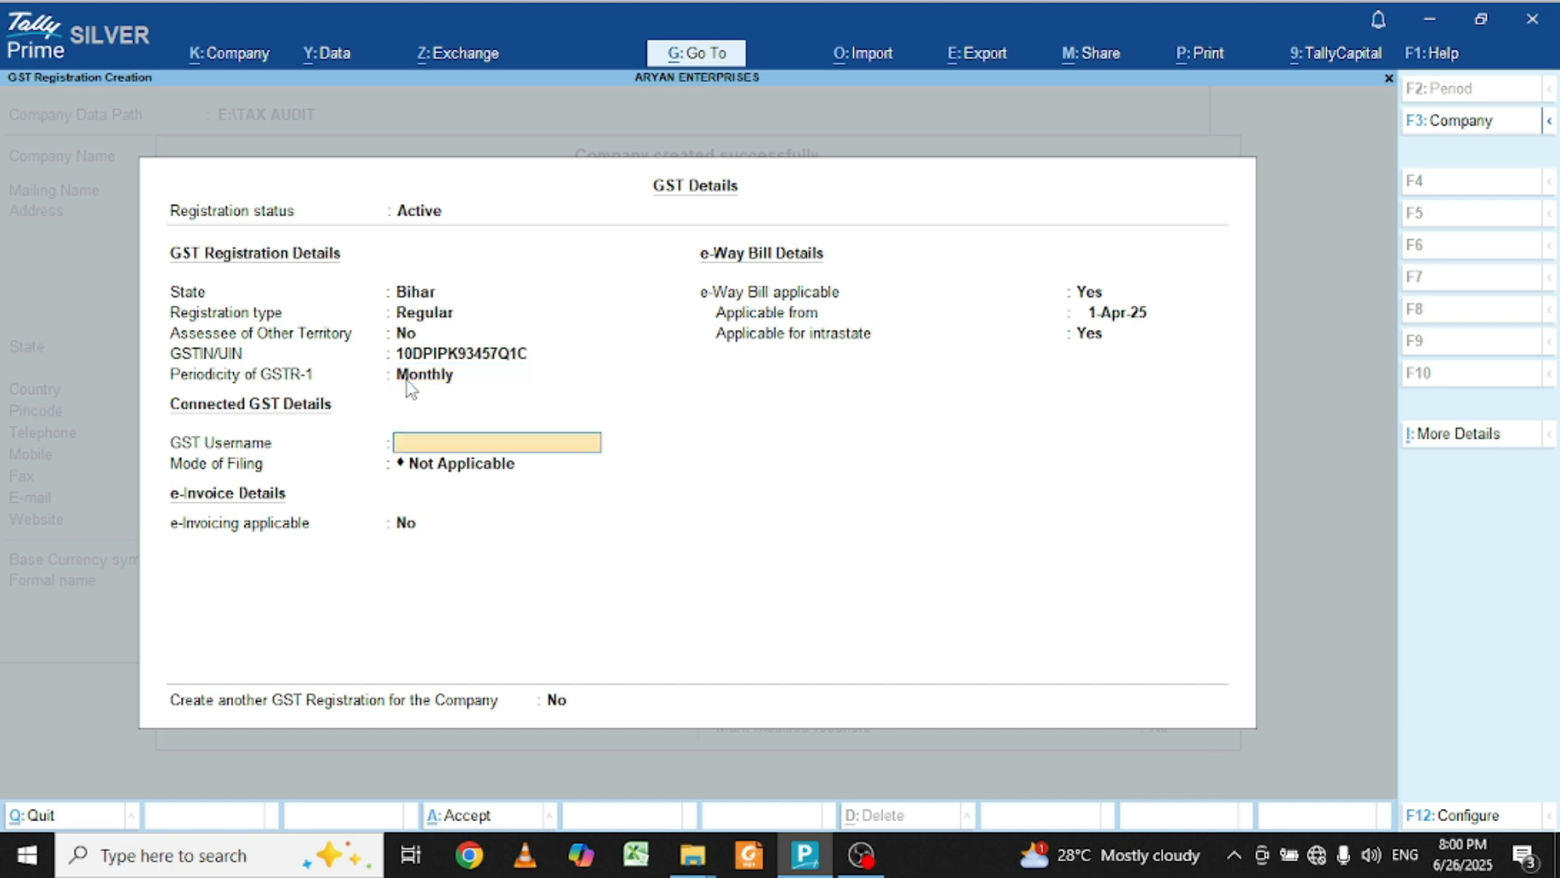
key("Return")
key("Return")
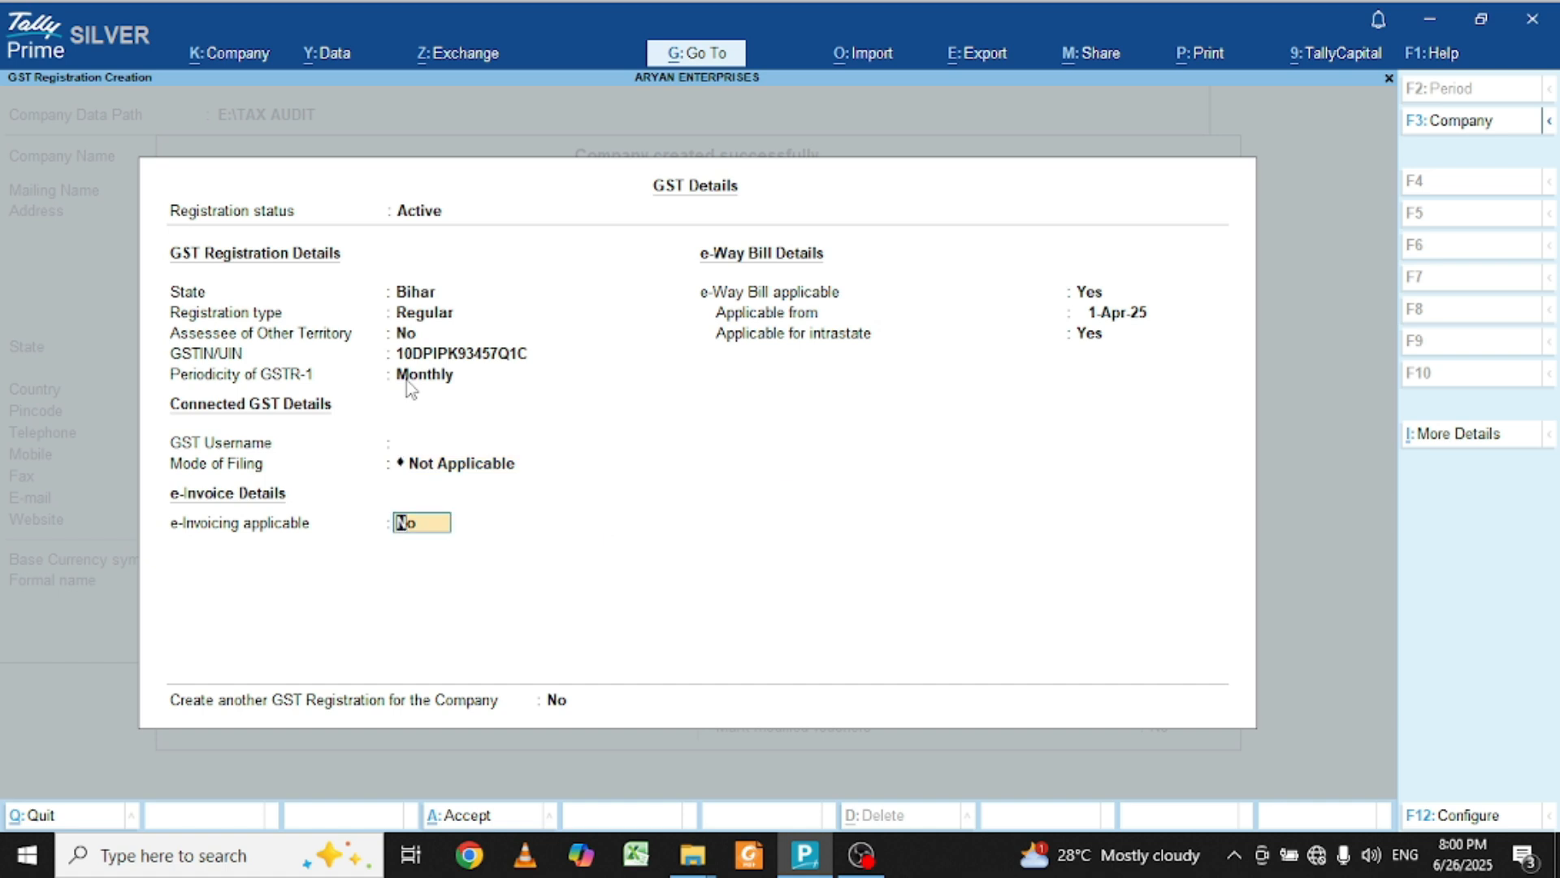
key("Return")
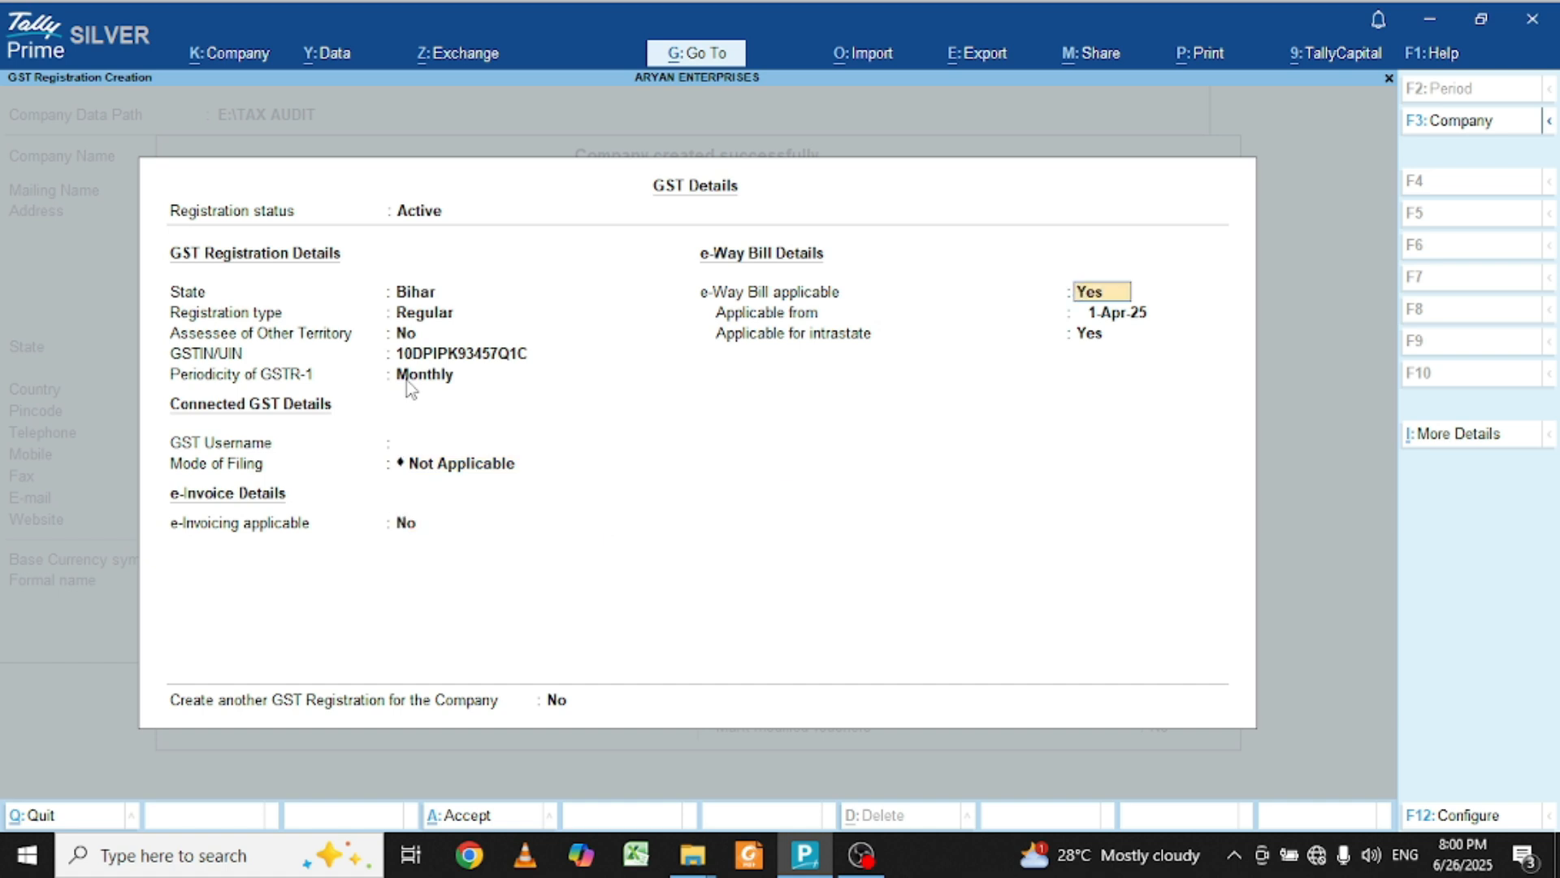
key("Return")
key("Return")
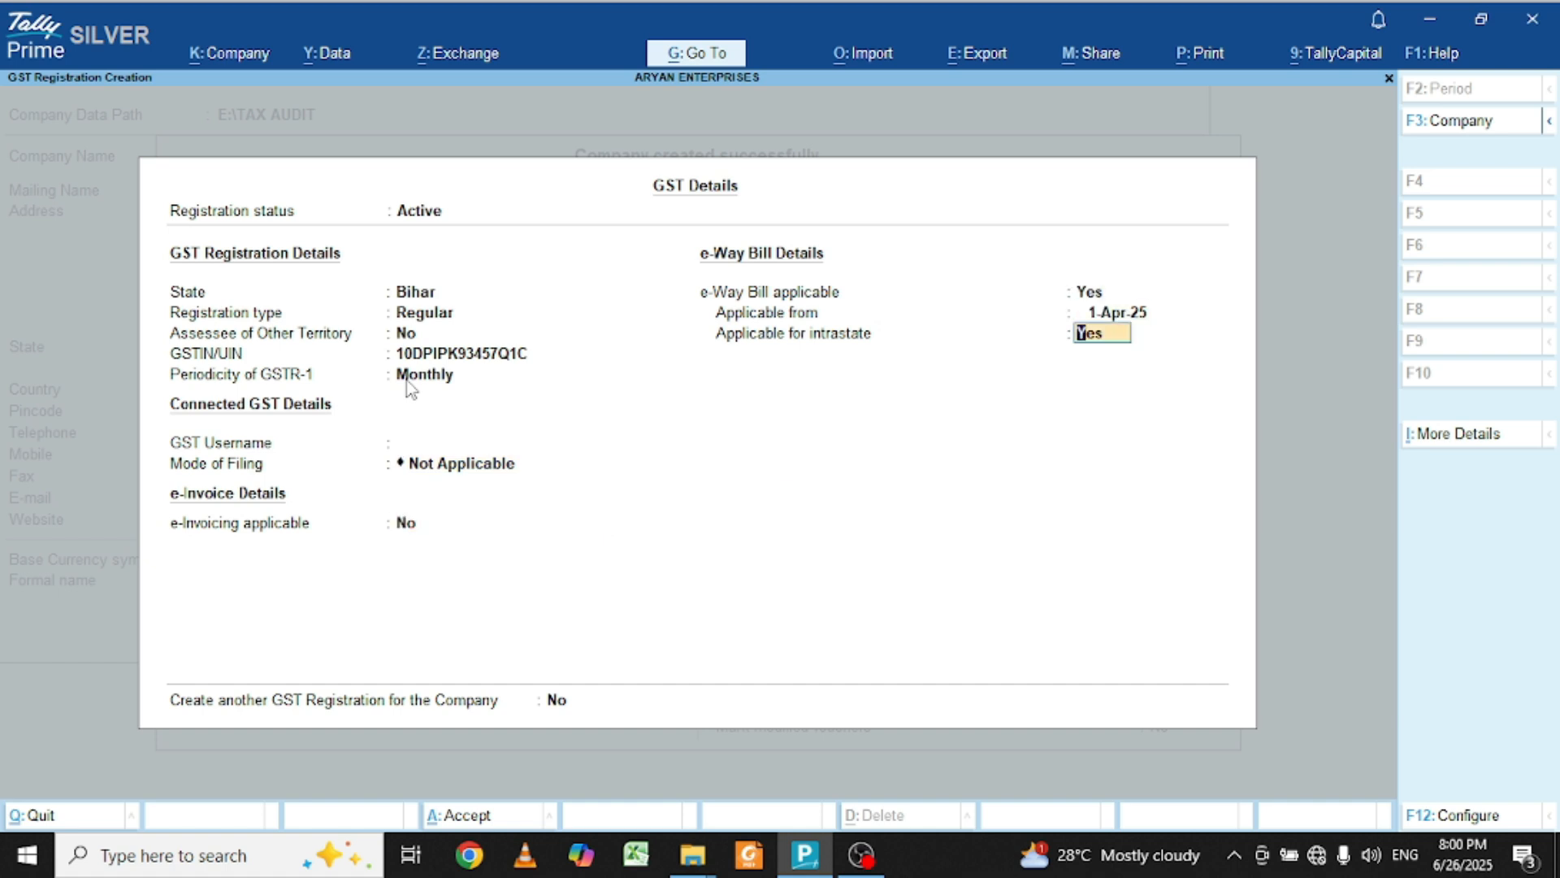
key("Return")
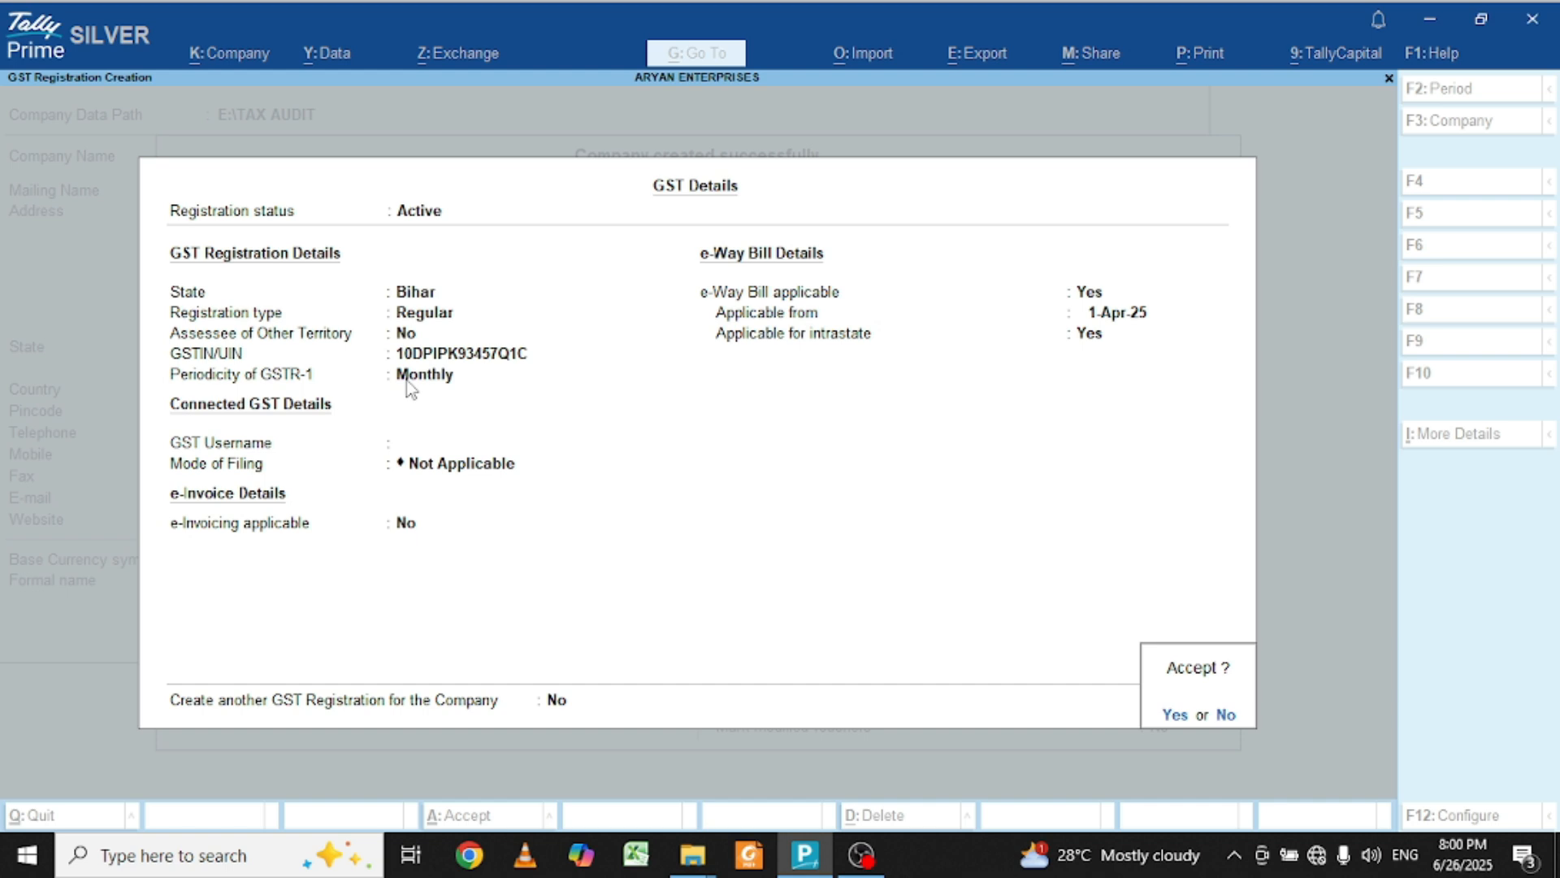
key("Return")
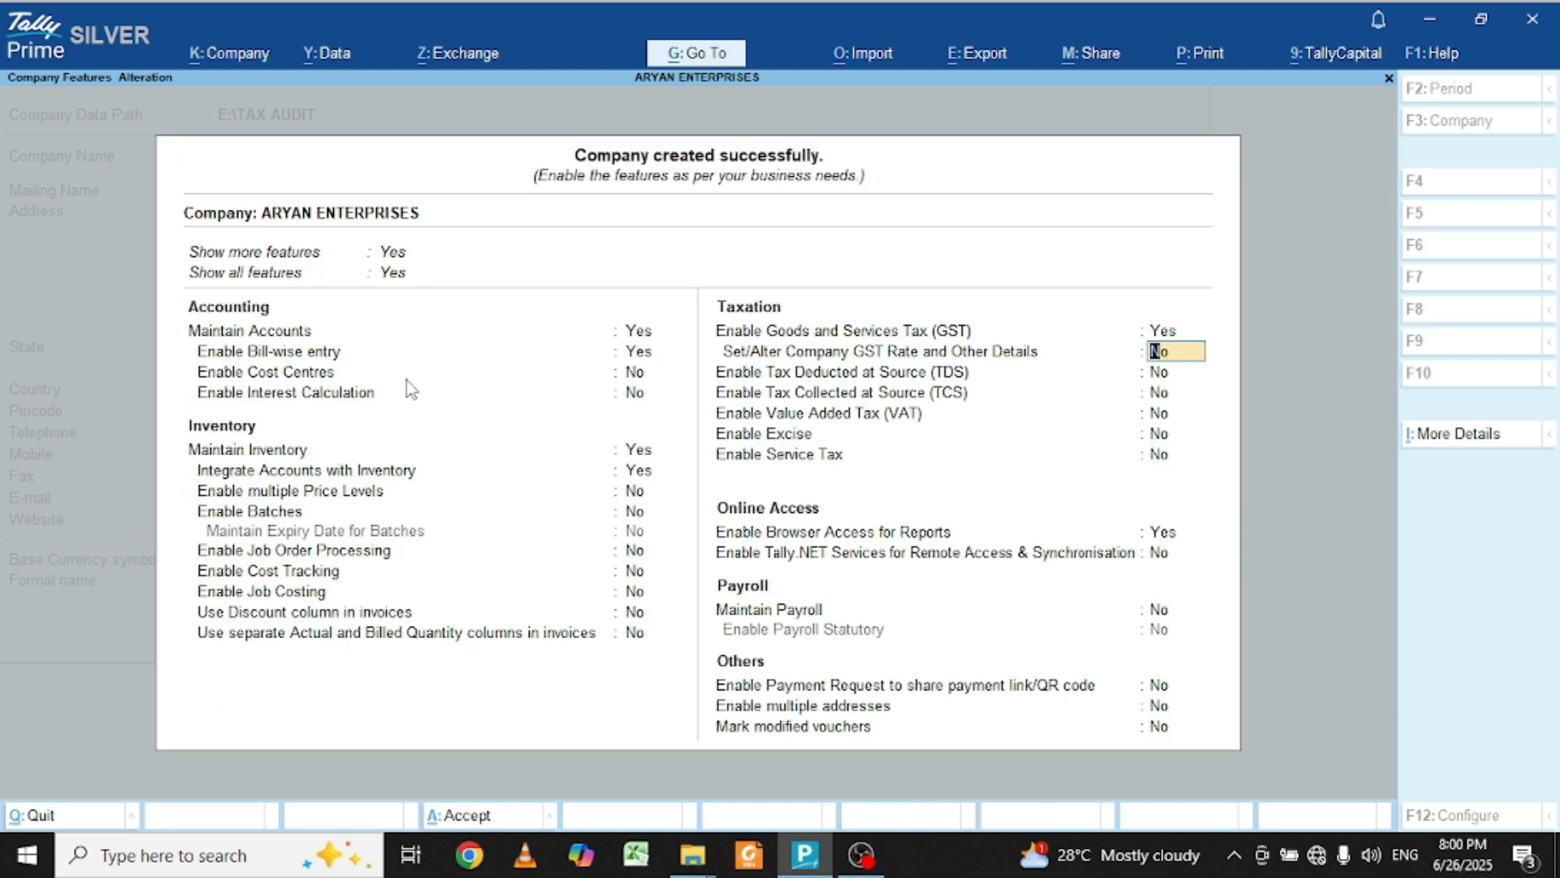
Step: Leave TDS, TCS, VAT, payroll and online options off and accept the features
key("Return")
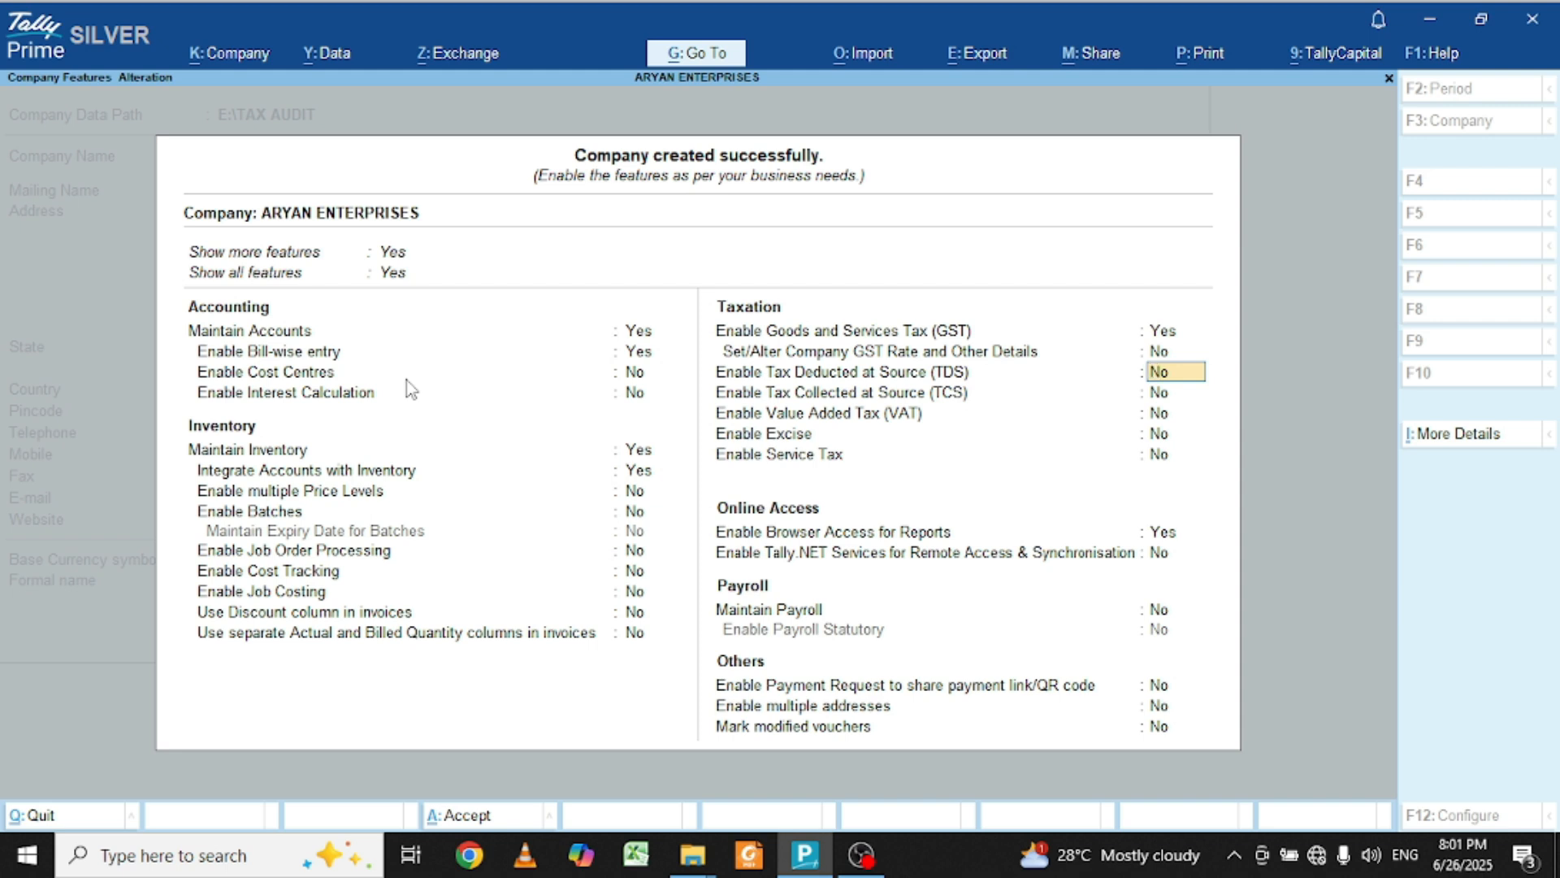
key("Return")
key("Return")
key("Return")
key("Return")
key("Return")
key("Return")
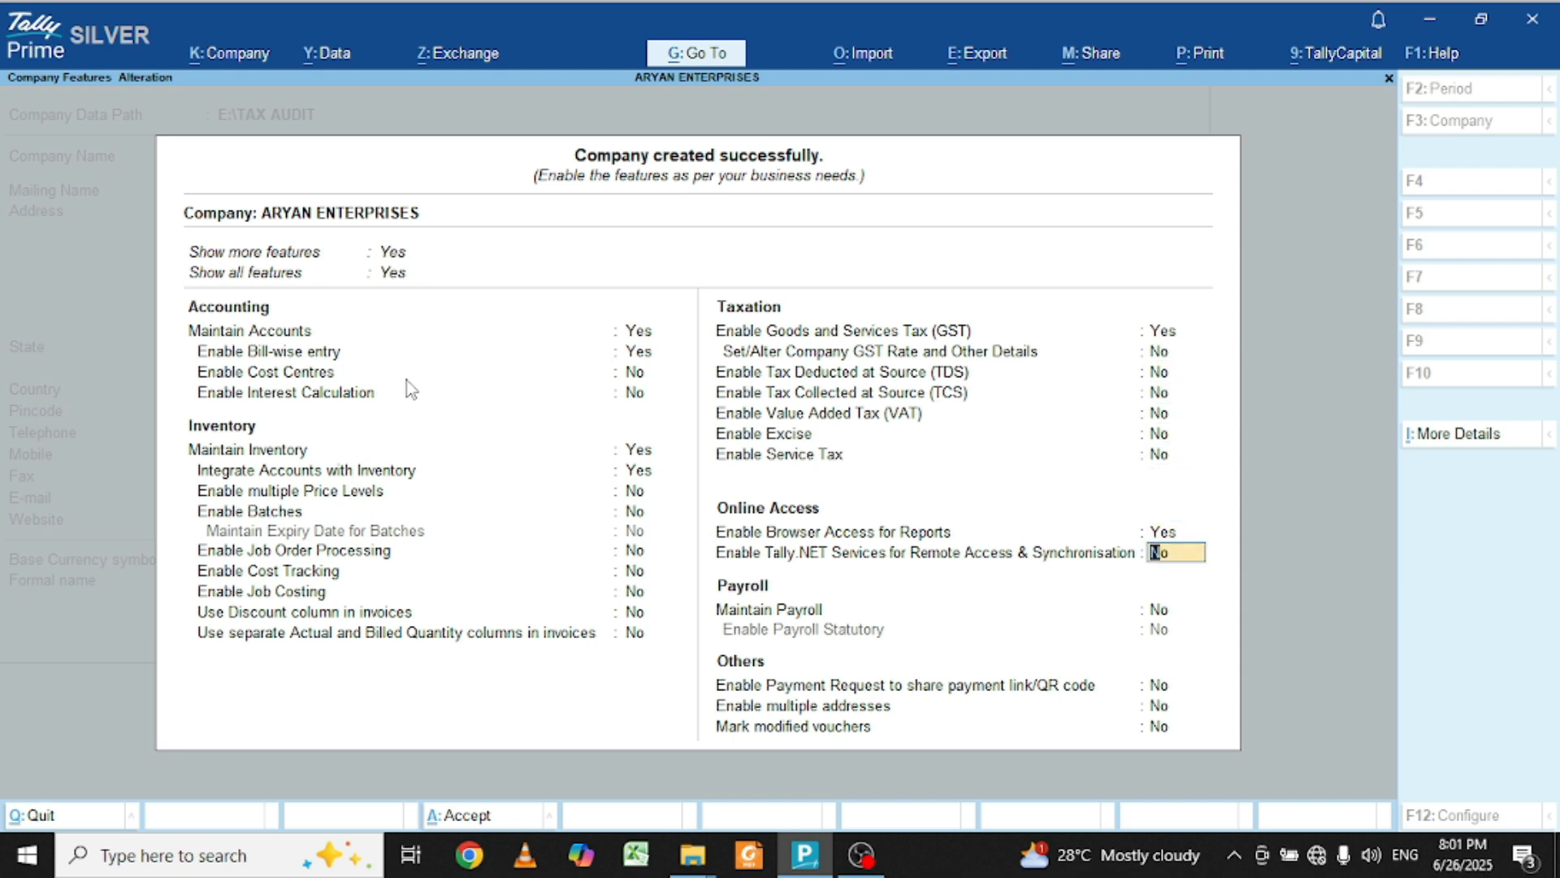
key("Return")
key("Return")
key("Return")
key("Return")
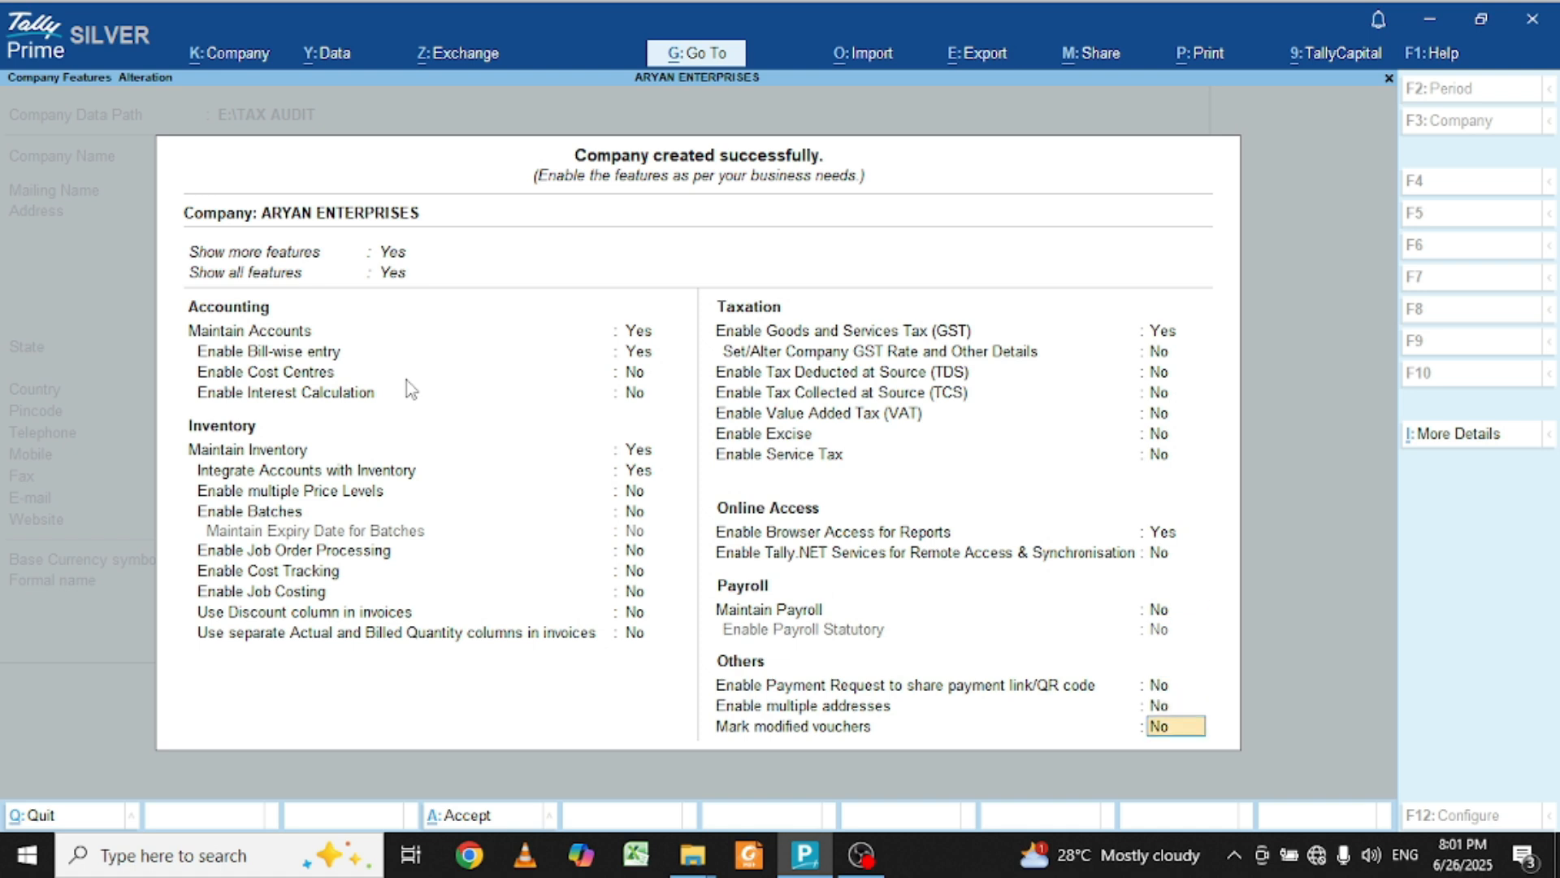
key("Return")
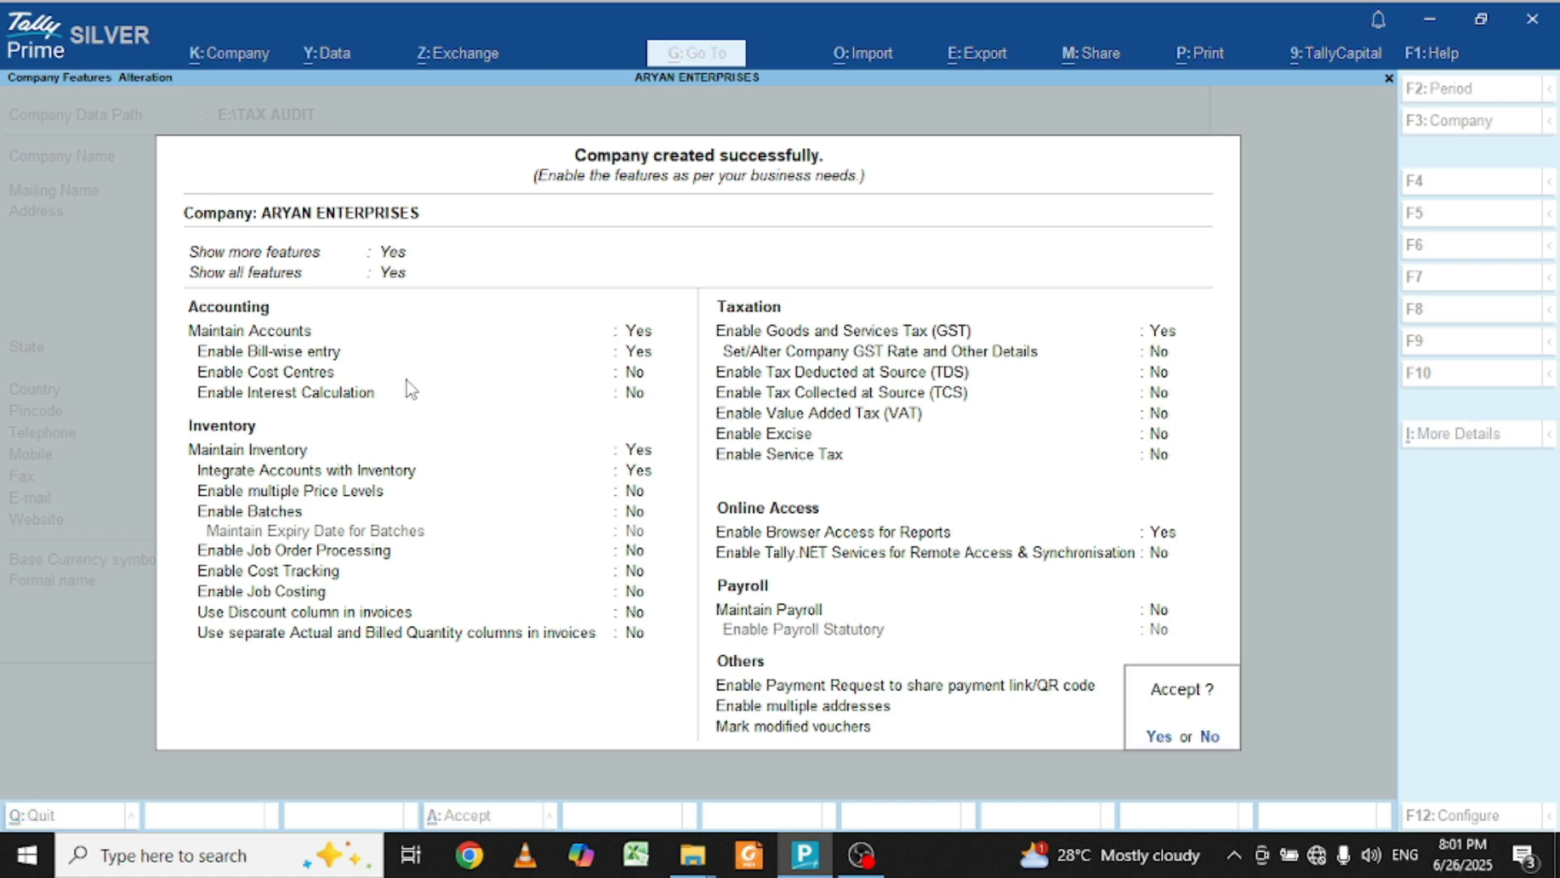
key("Return")
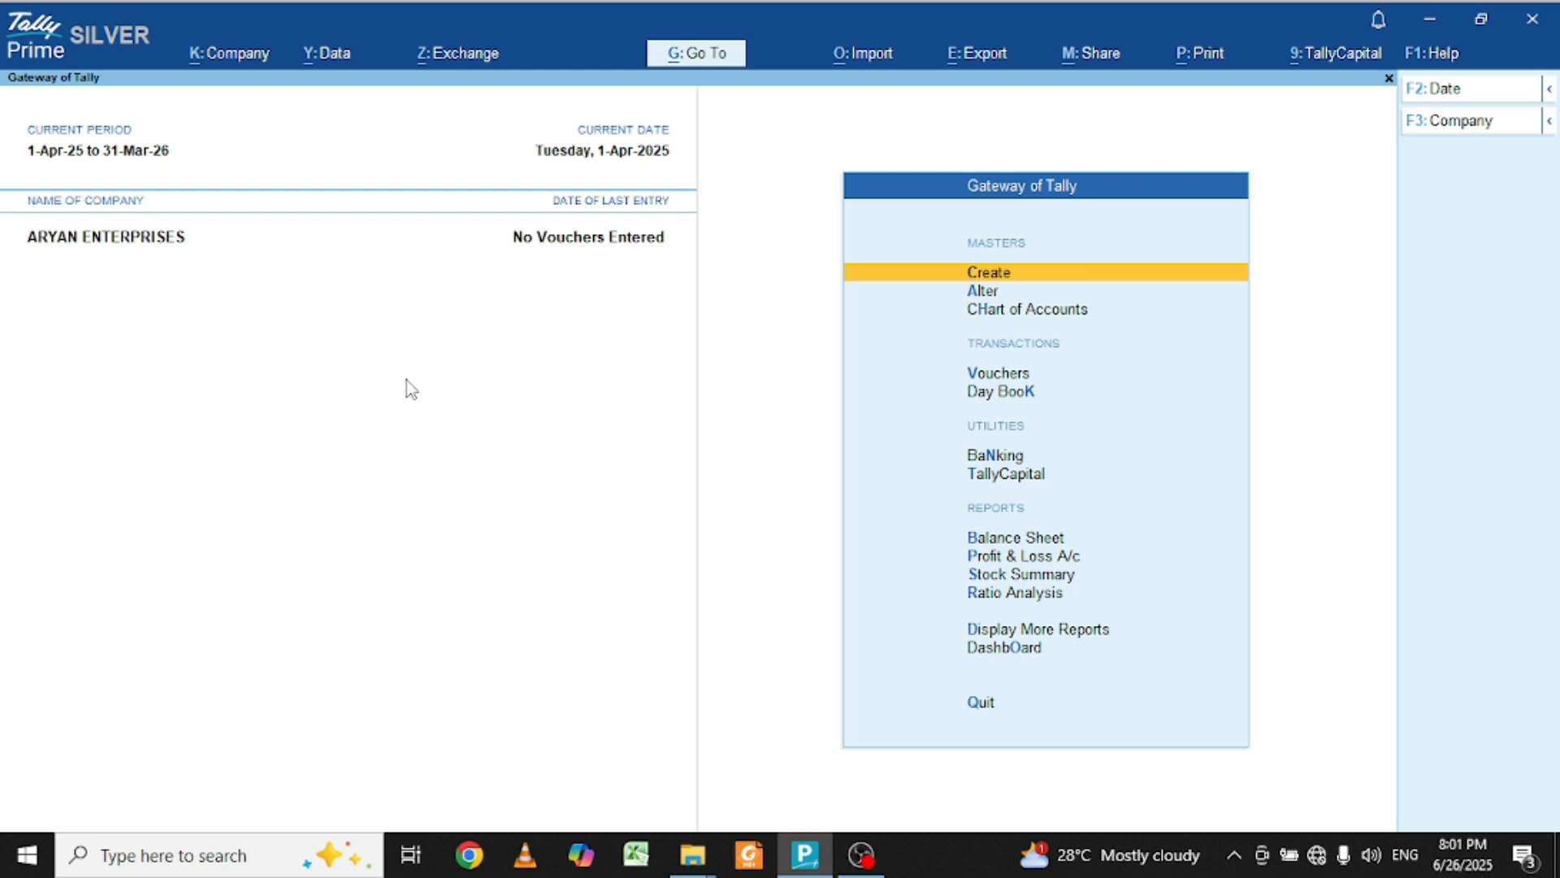